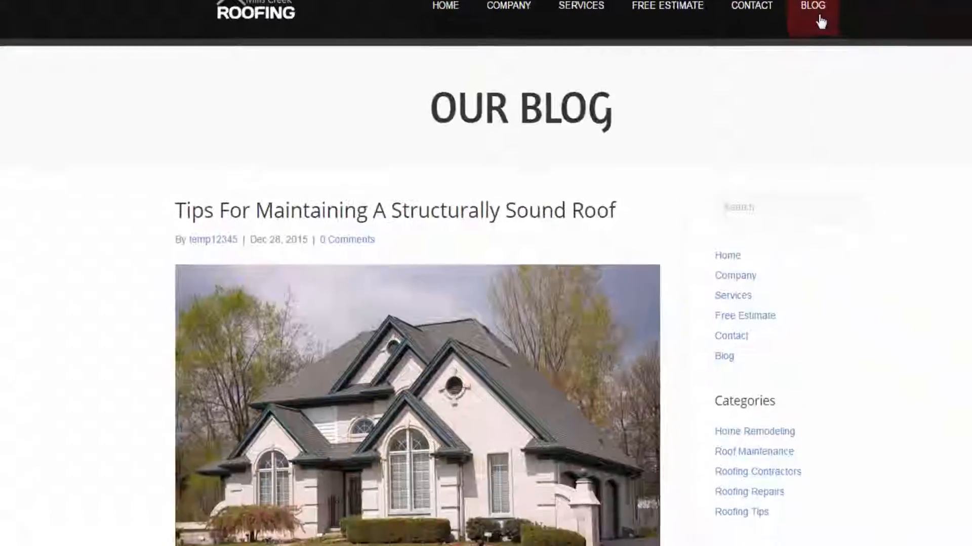
- Look through the roofing blog page's post previews, from the newest article to the oldest and back
scroll(927, 314, "down", 4)
scroll(927, 314, "down", 9)
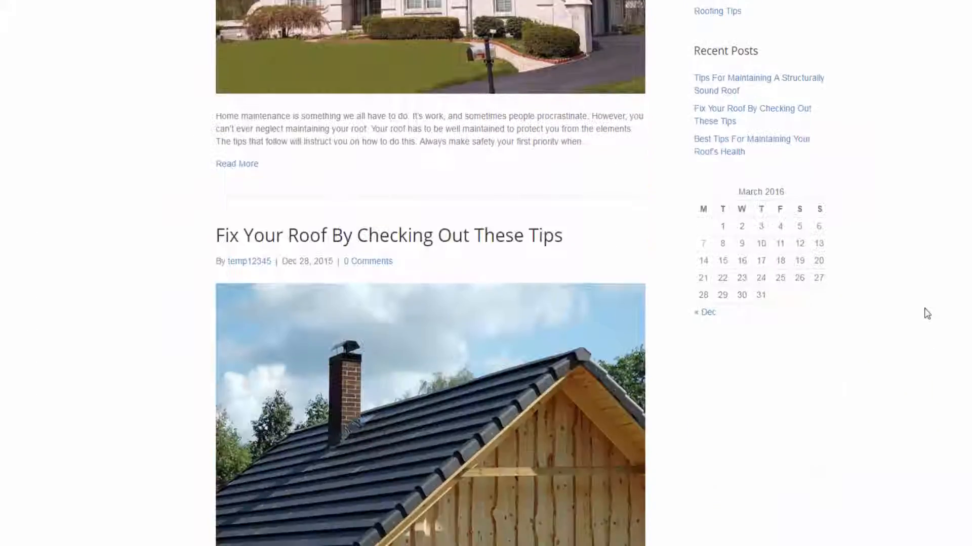
scroll(926, 314, "down", 4)
scroll(927, 313, "down", 5)
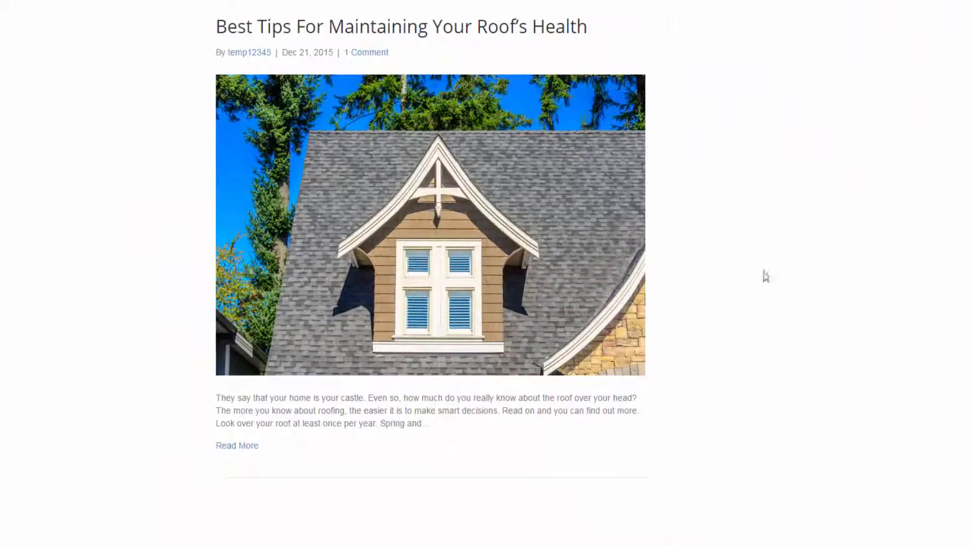
scroll(653, 344, "up", 11)
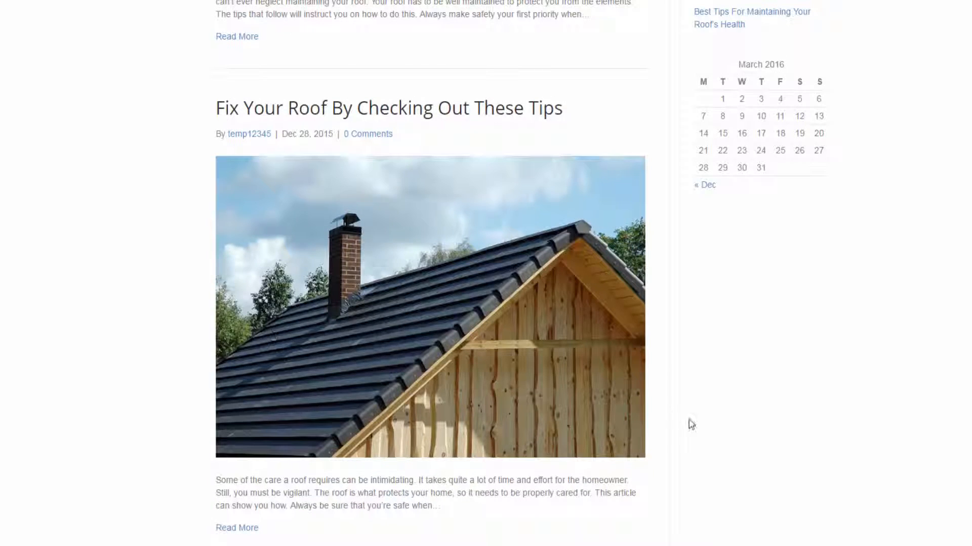
scroll(700, 423, "up", 7)
scroll(621, 336, "up", 2)
scroll(621, 336, "up", 2)
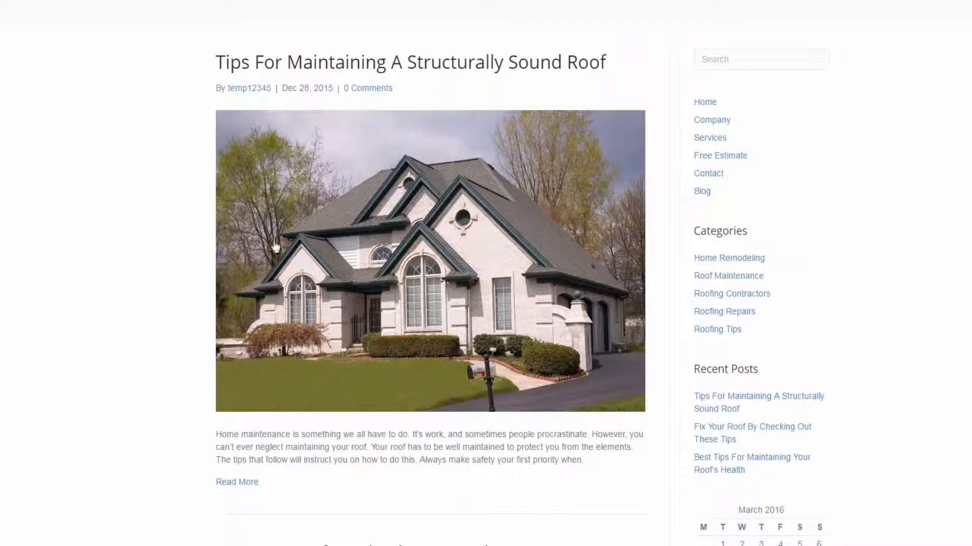
- Open the post "Tips For Maintaining A Structurally Sound Roof" and examine its headline, image and body text
left_click(280, 73)
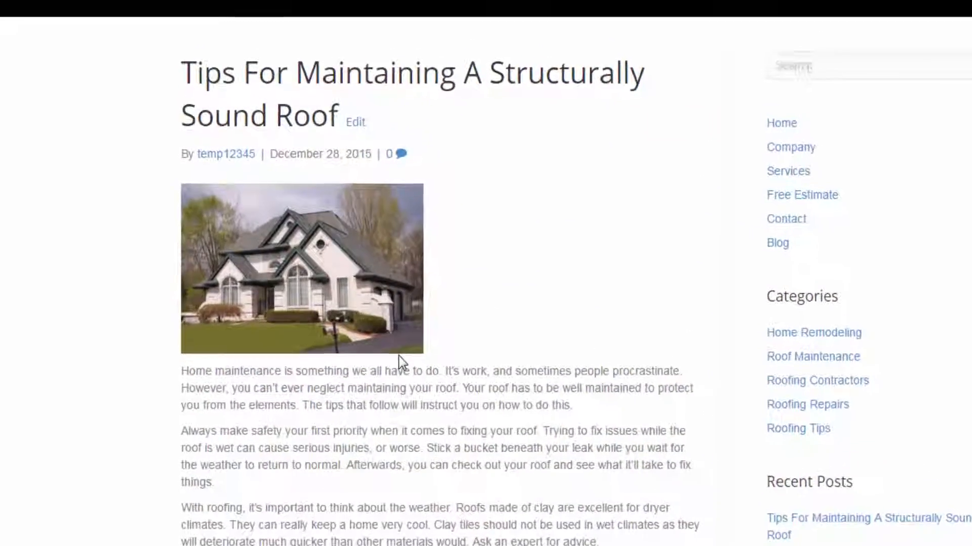
scroll(409, 405, "down", 10)
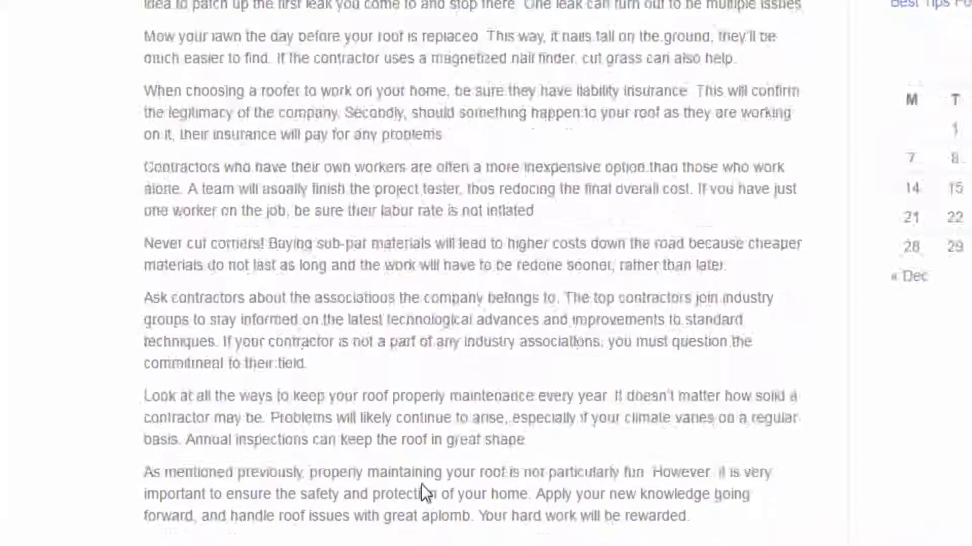
scroll(486, 274, "up", 15)
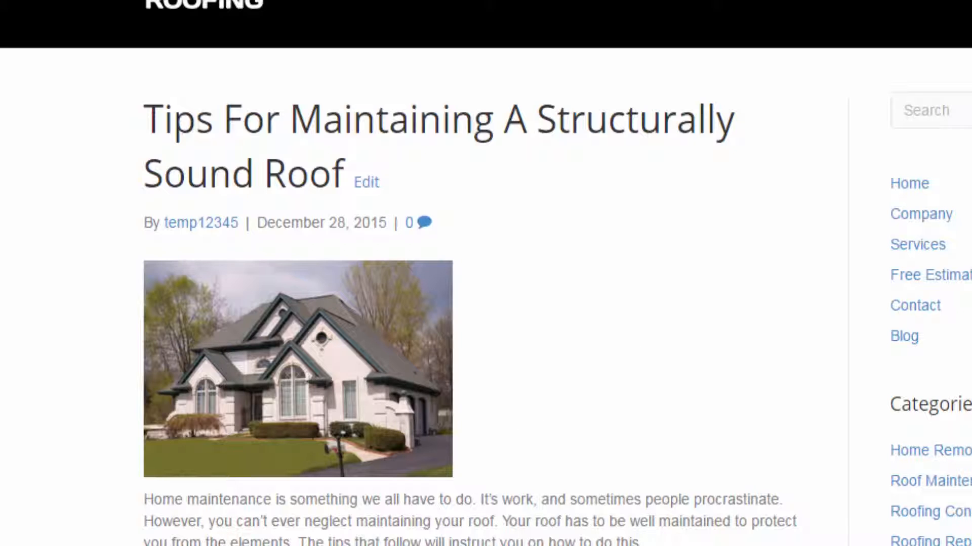
scroll(486, 273, "down", 9)
scroll(486, 273, "down", 5)
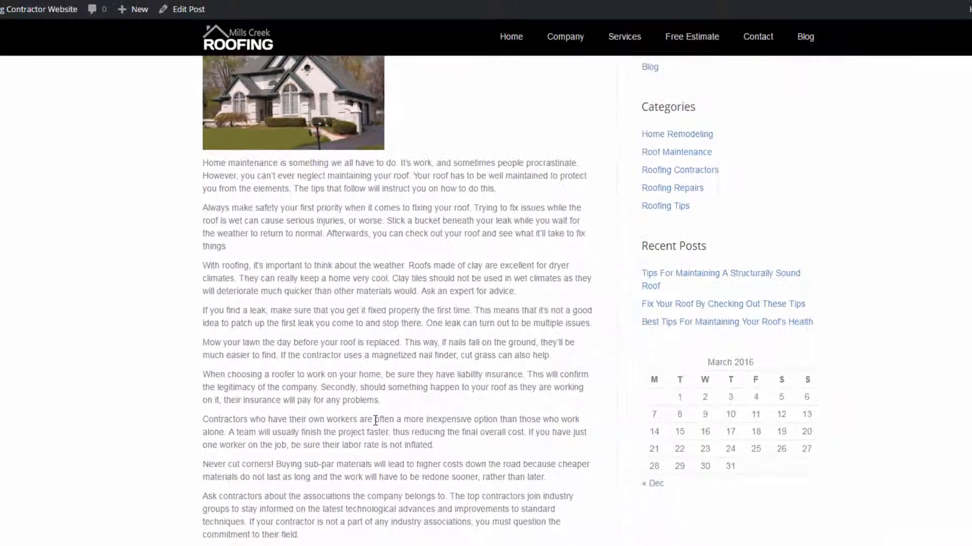
scroll(434, 292, "up", 4)
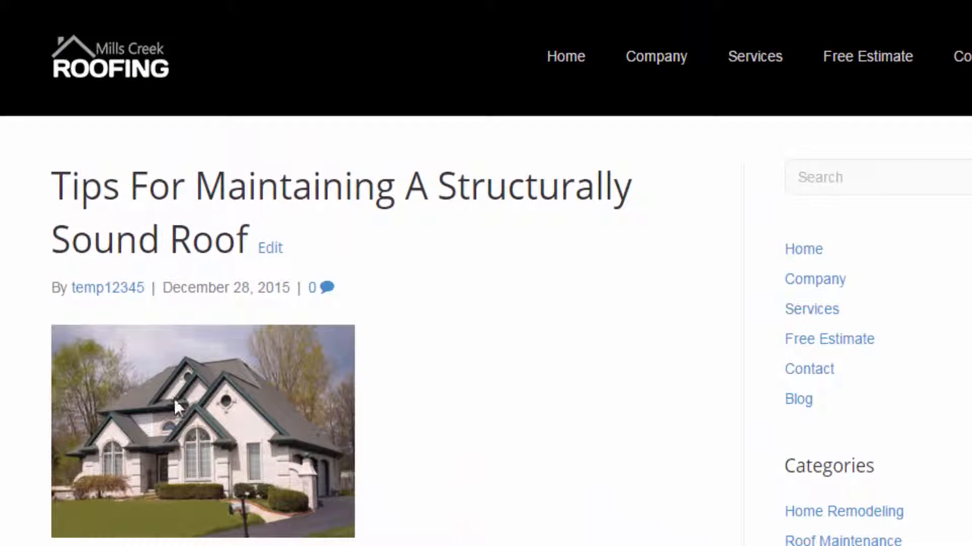
left_click_drag(50, 182, 254, 236)
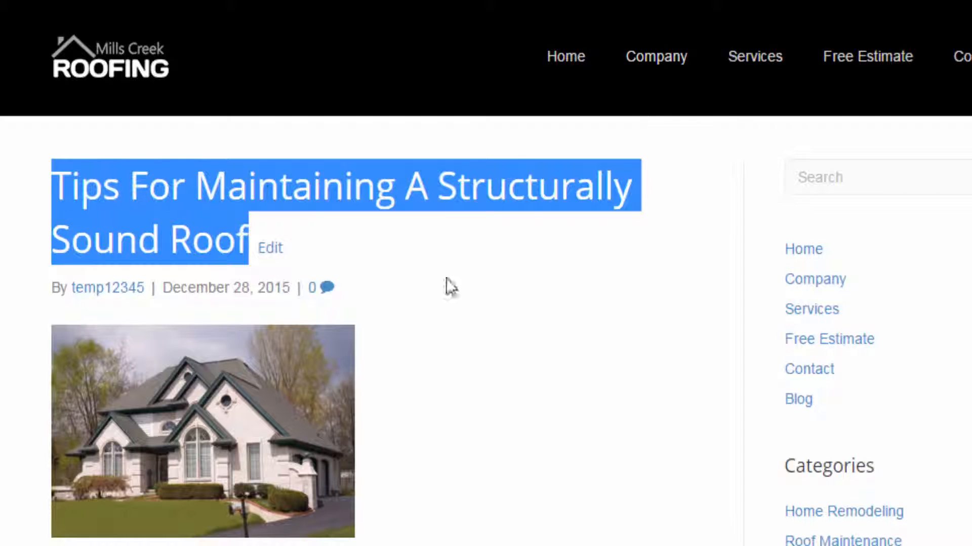
left_click(405, 278)
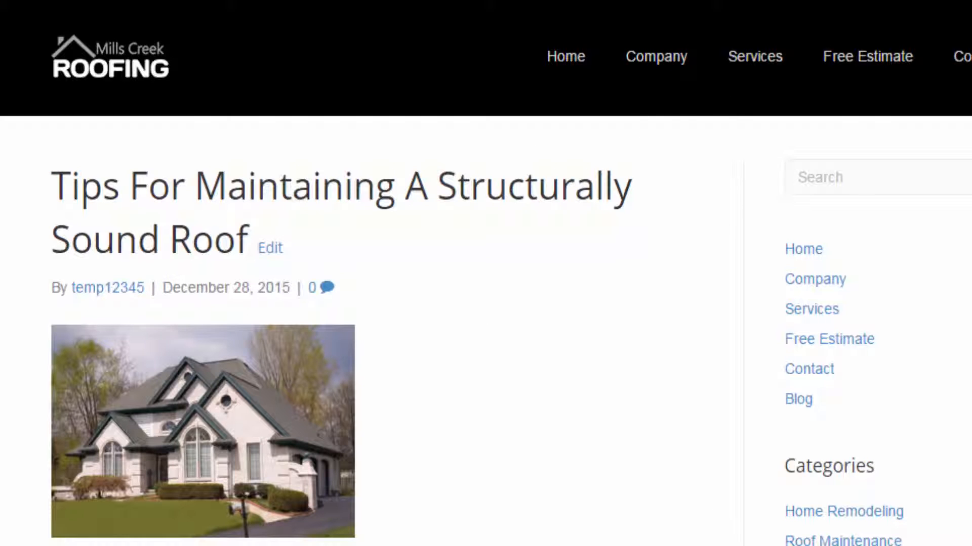
scroll(486, 303, "down", 10)
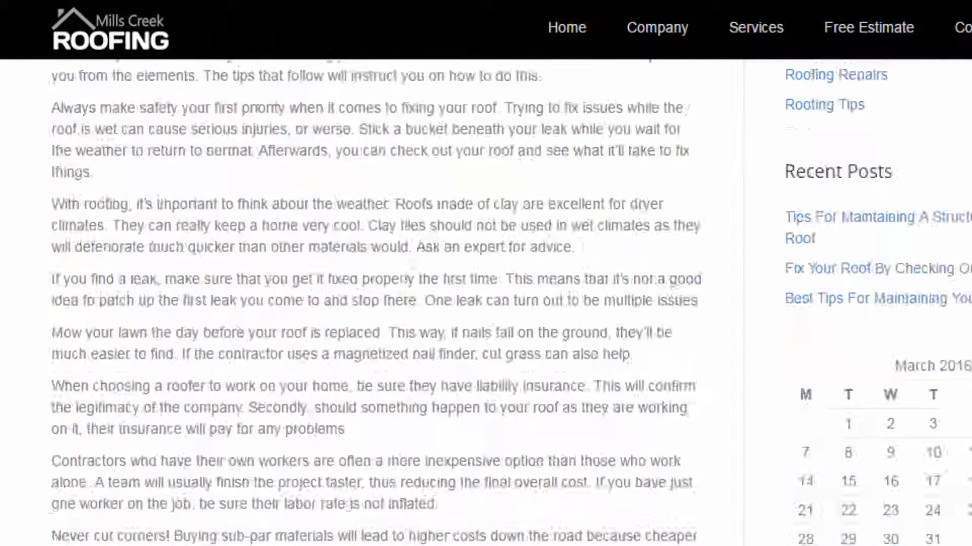
scroll(485, 304, "up", 8)
scroll(486, 303, "up", 3)
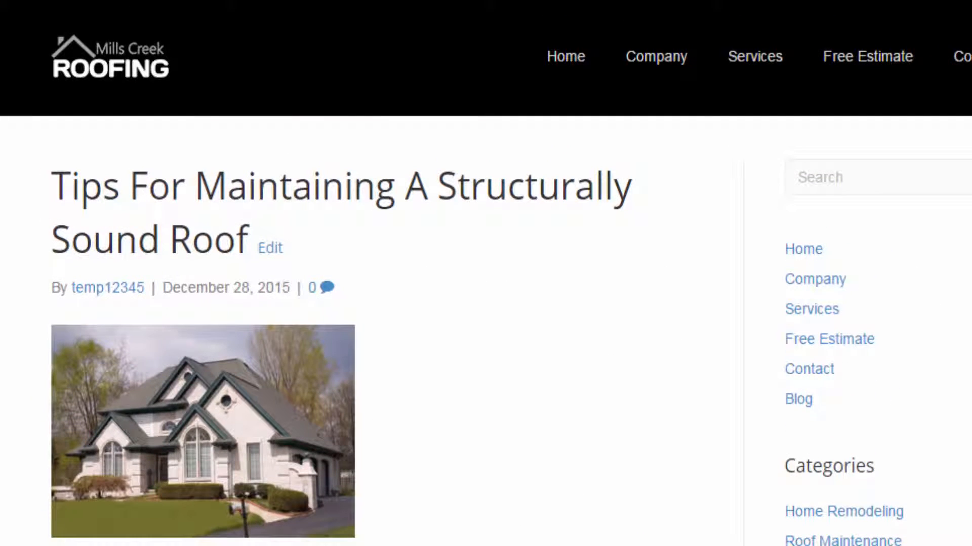
- Create a new blog post and paste the copied roofing article into its body
mouse_move(338, 22)
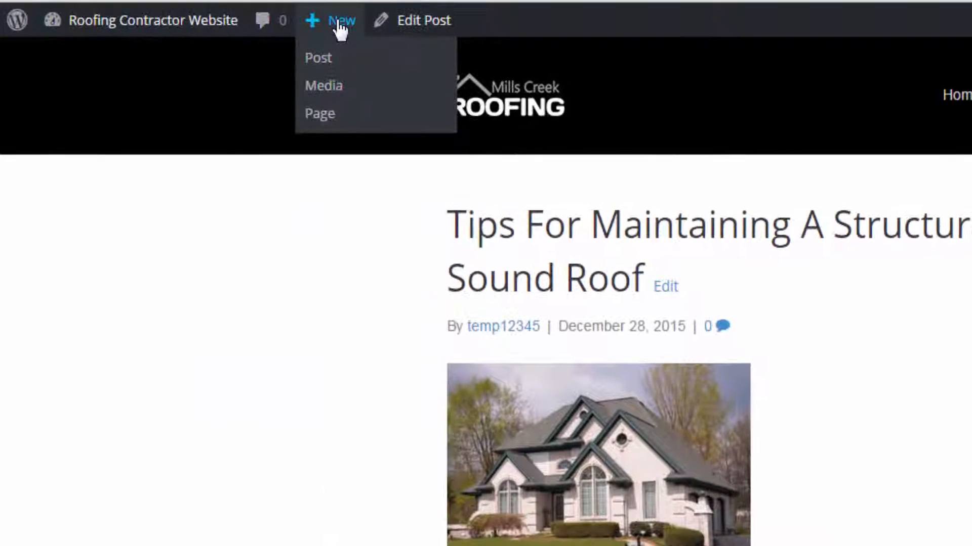
left_click(316, 60)
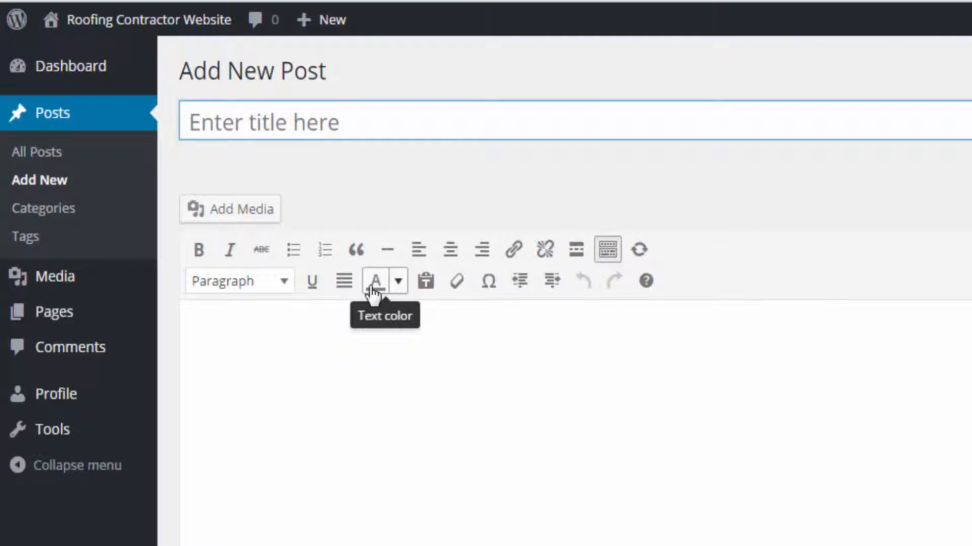
left_click(244, 287)
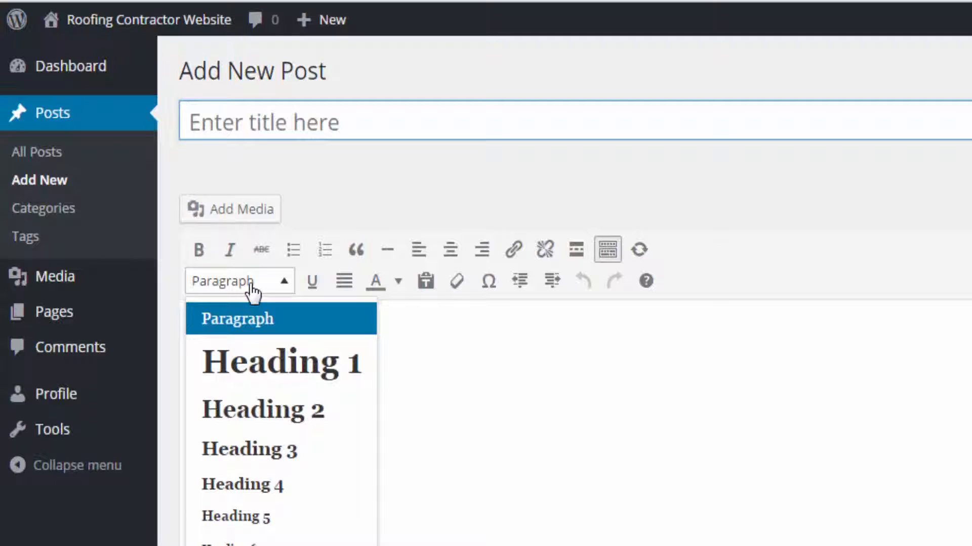
left_click(547, 353)
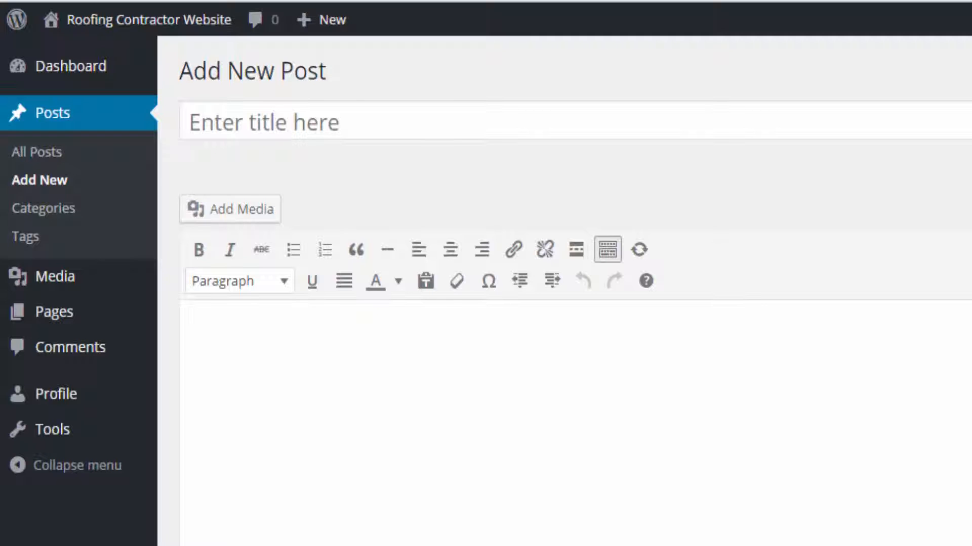
right_click(403, 362)
left_click(464, 487)
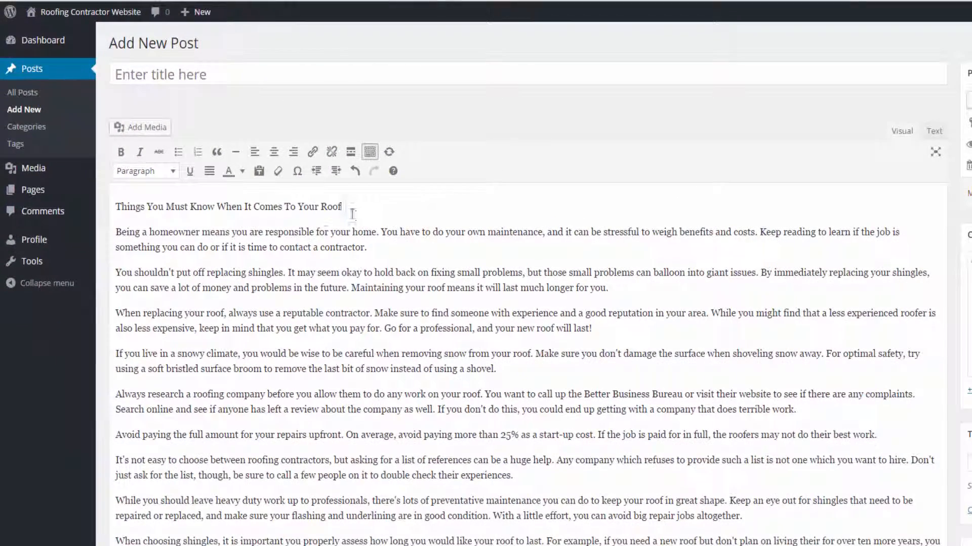
- Copy the headline "Things You Must Know When It Comes To Your Roof" from the body into the post title
left_click_drag(475, 284, 140, 275)
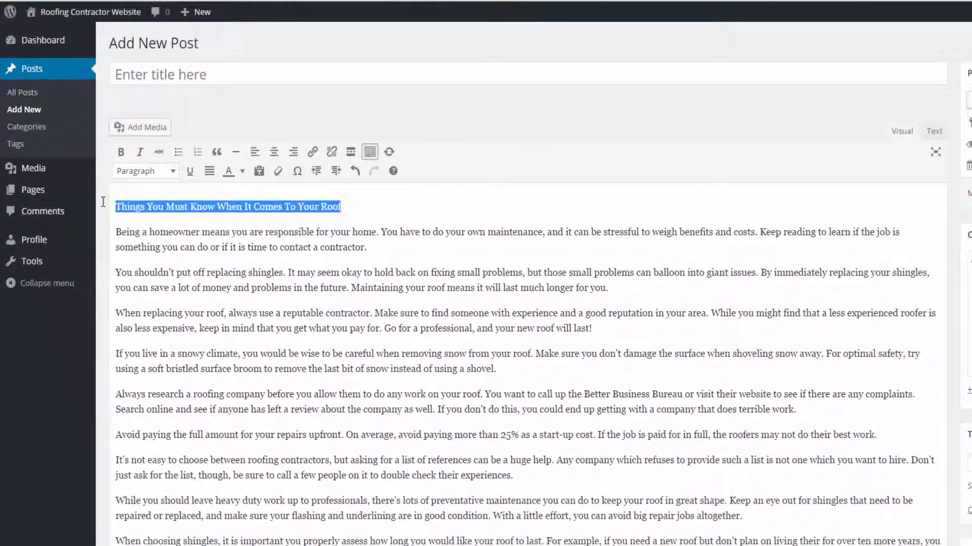
right_click(119, 205)
left_click(162, 229)
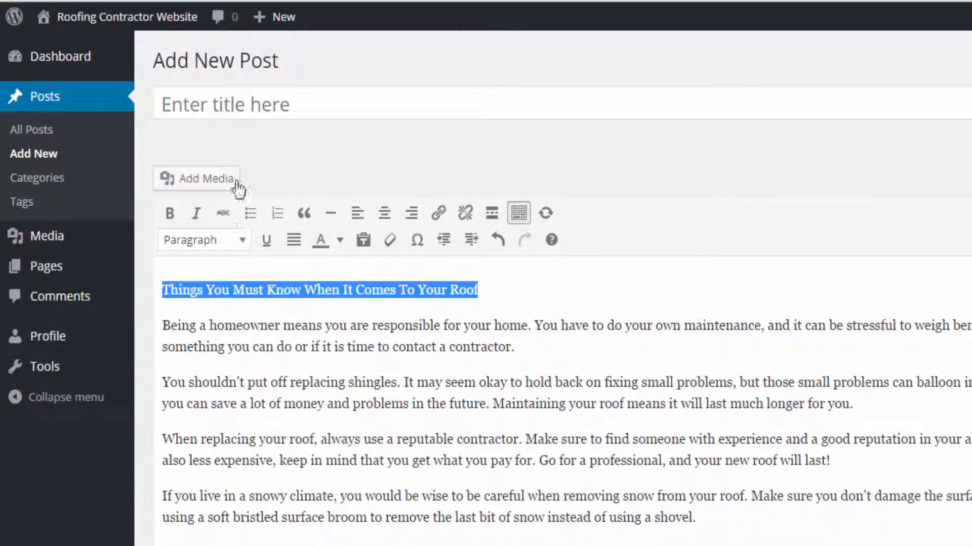
left_click(223, 97)
right_click(246, 97)
left_click(273, 203)
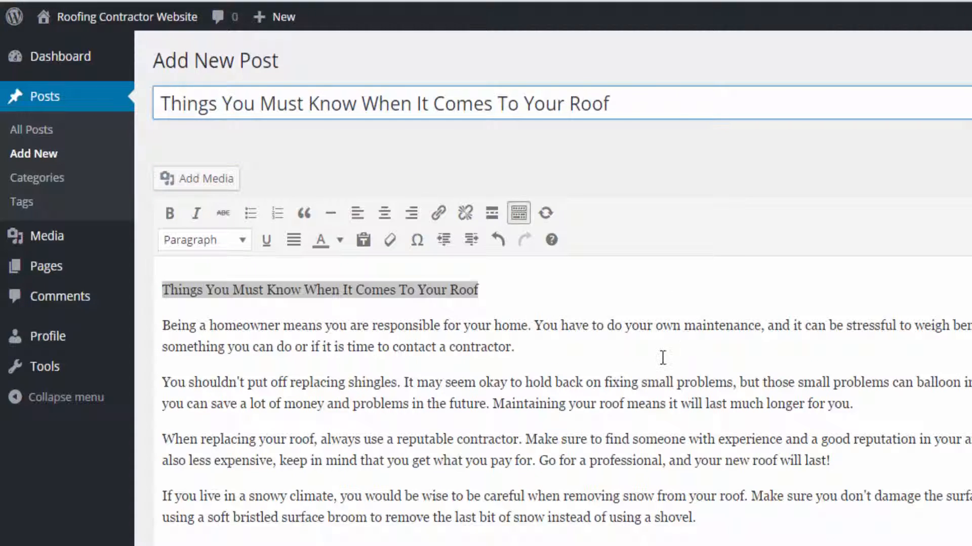
- Check the article's word count beneath the post body
key("Tab")
scroll(663, 358, "down", 1)
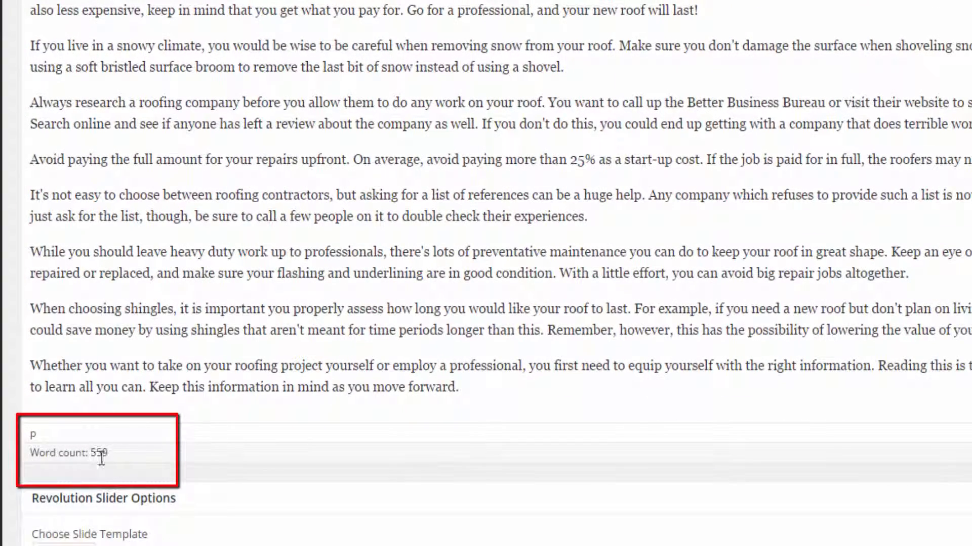
scroll(499, 146, "up", 2)
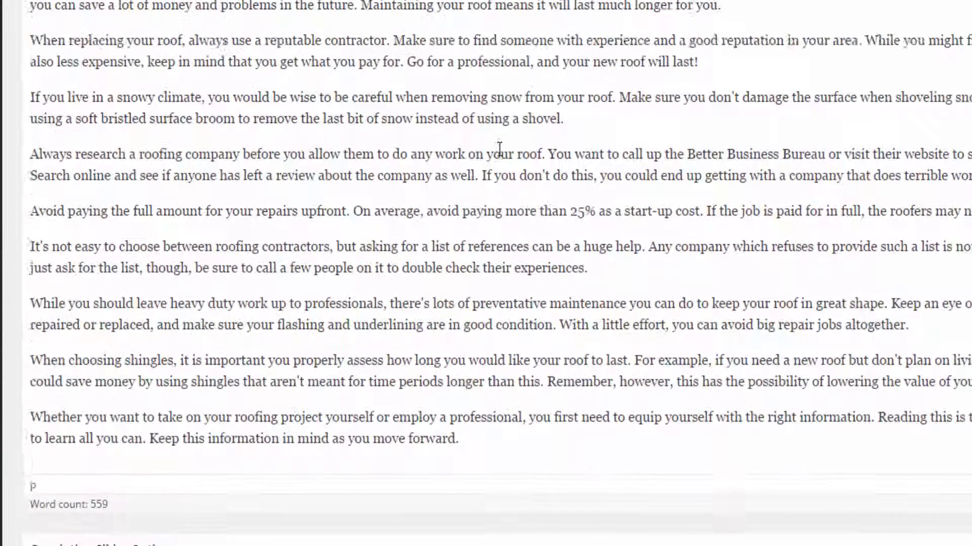
scroll(539, 152, "down", 2)
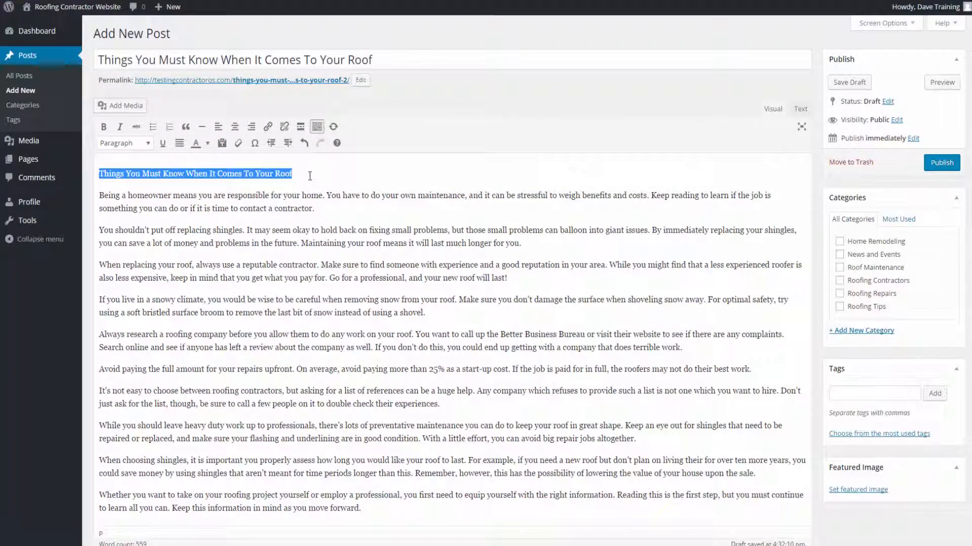
- Append "In Maine" to the end of the post title
left_click(310, 175)
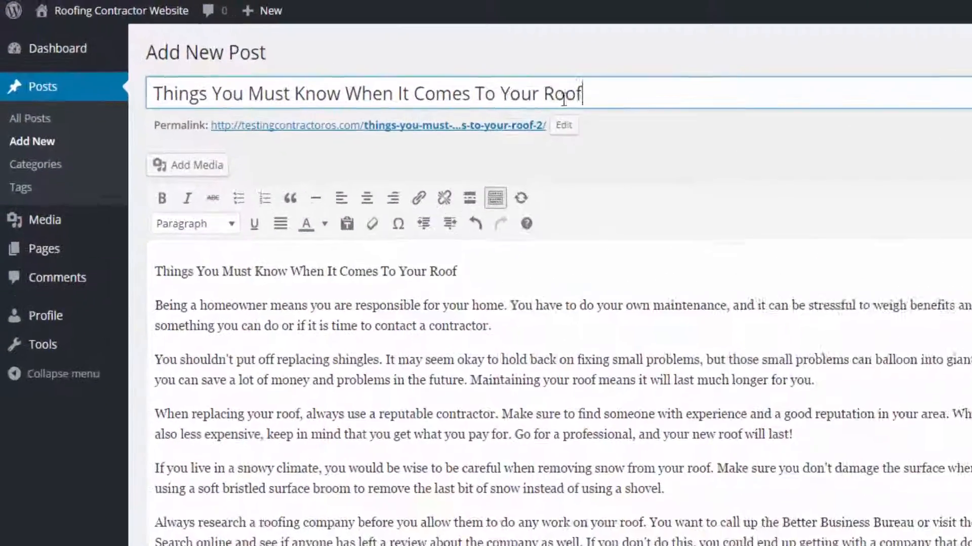
left_click_drag(369, 60, 154, 65)
left_click_drag(283, 118, 171, 117)
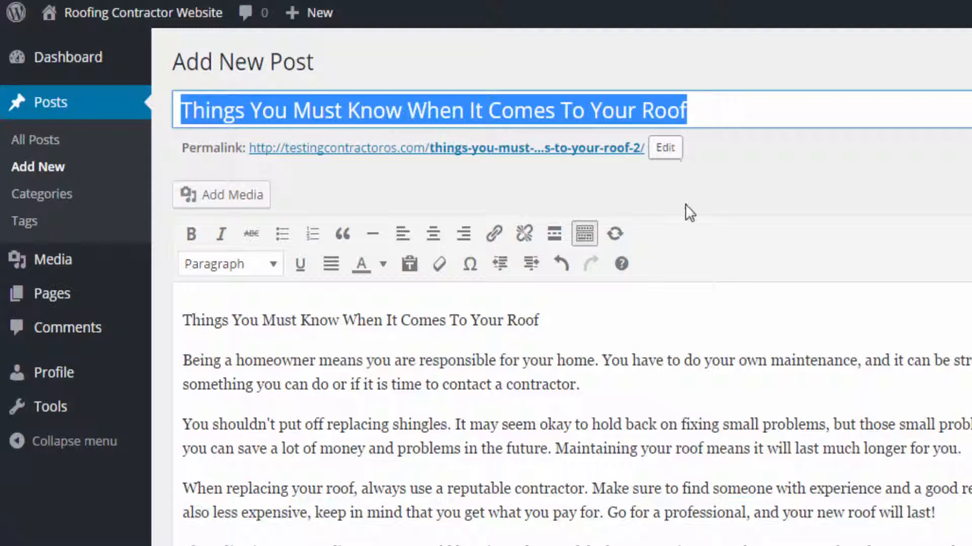
left_click(640, 392)
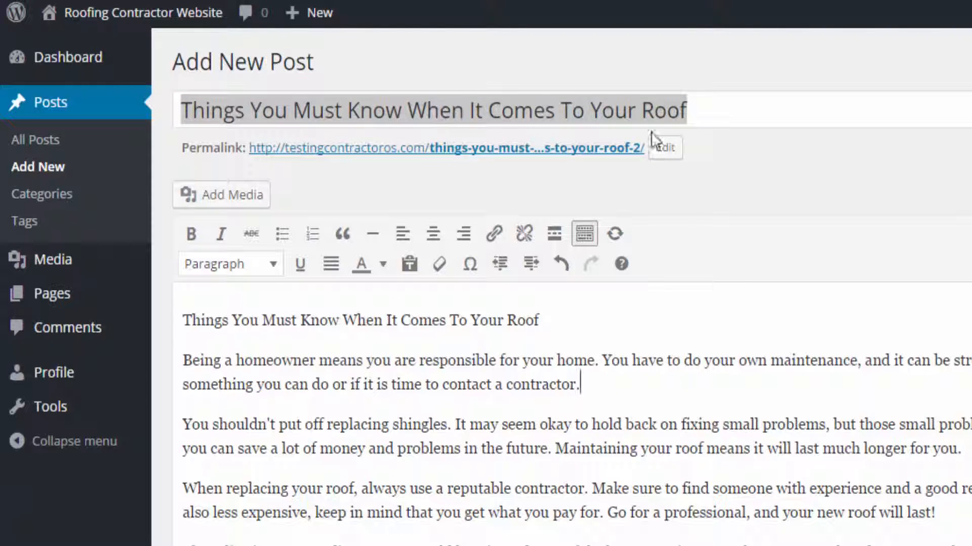
left_click(701, 115)
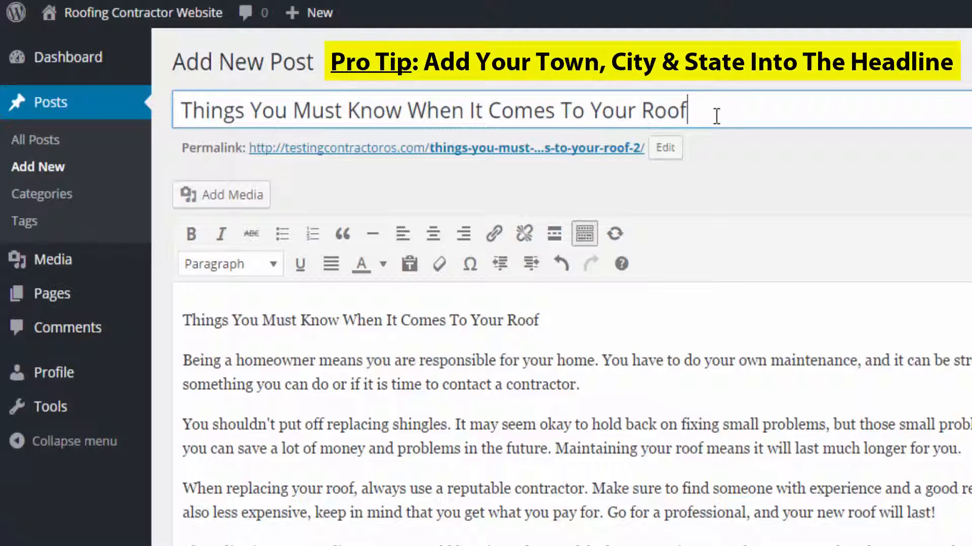
type("In Maine")
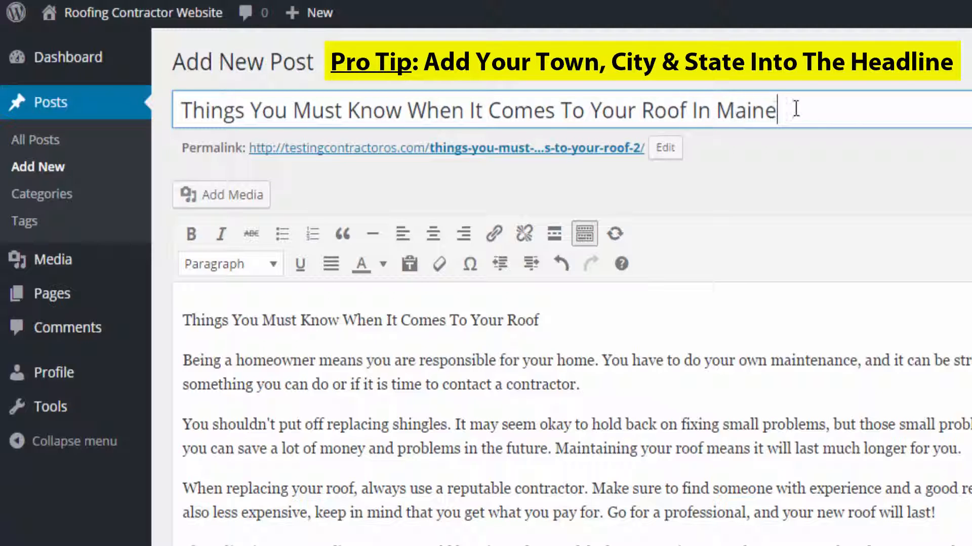
- Replace the permalink slug with the full title "Things You Must Know When It Comes To Your Roof In Maine"
left_click_drag(795, 108, 723, 108)
left_click_drag(819, 104, 192, 109)
right_click(223, 114)
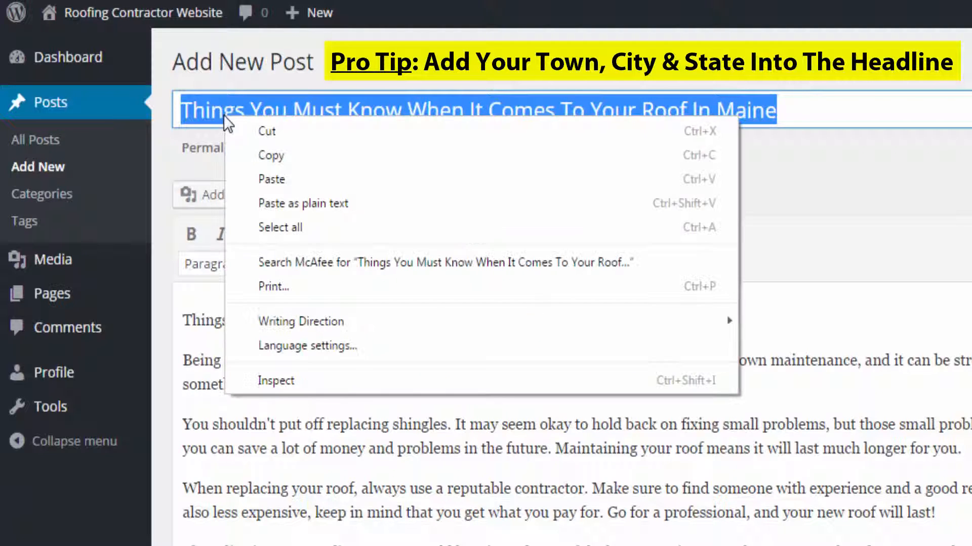
left_click(257, 155)
left_click(661, 152)
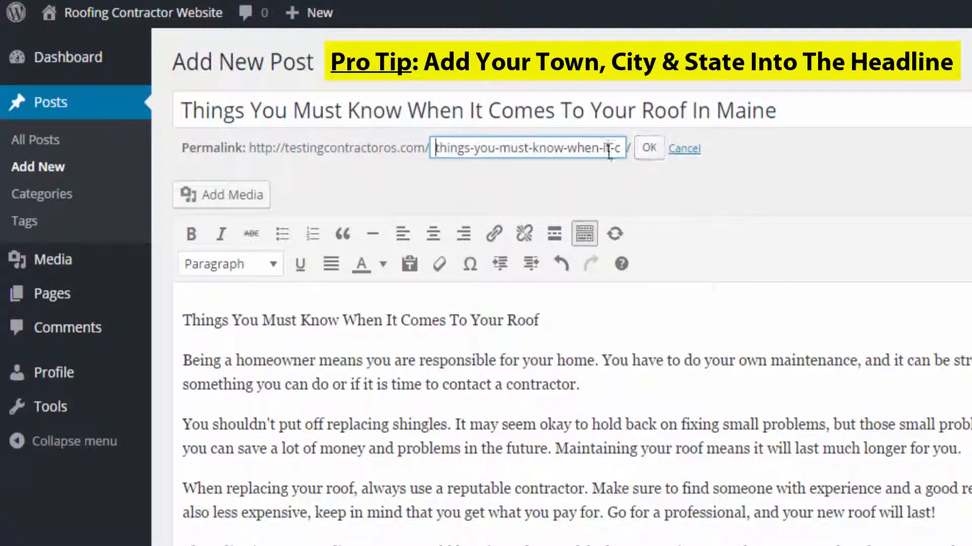
left_click_drag(434, 151, 886, 166)
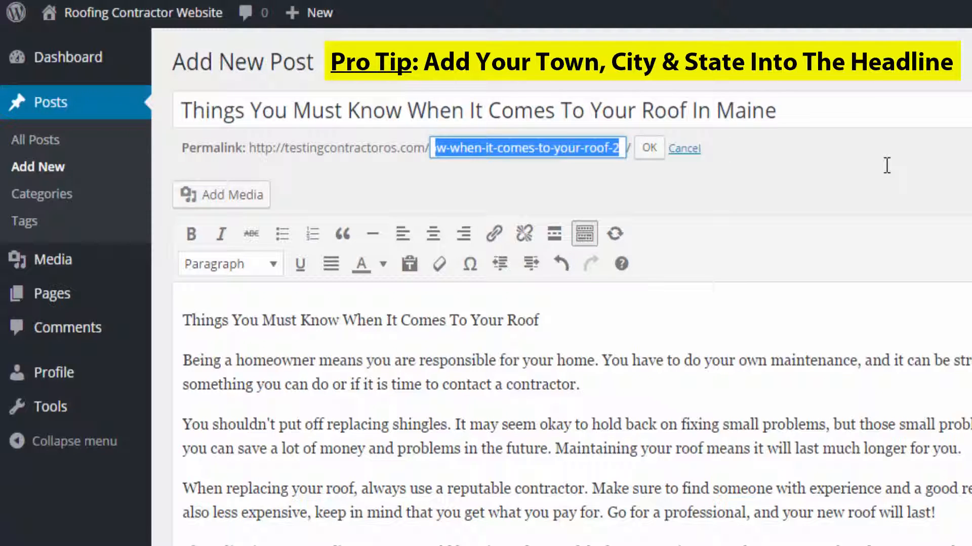
key("BackSpace")
key("ctrl+v")
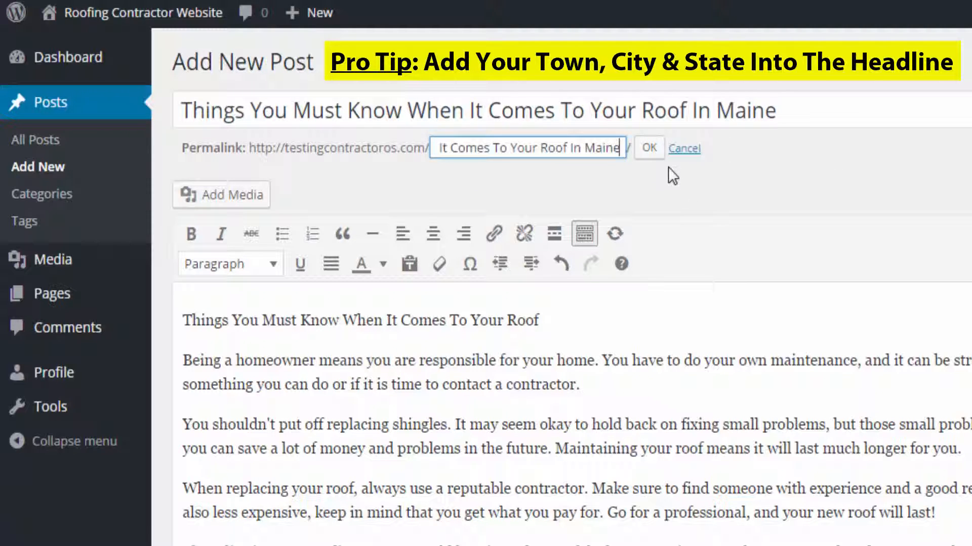
left_click(653, 152)
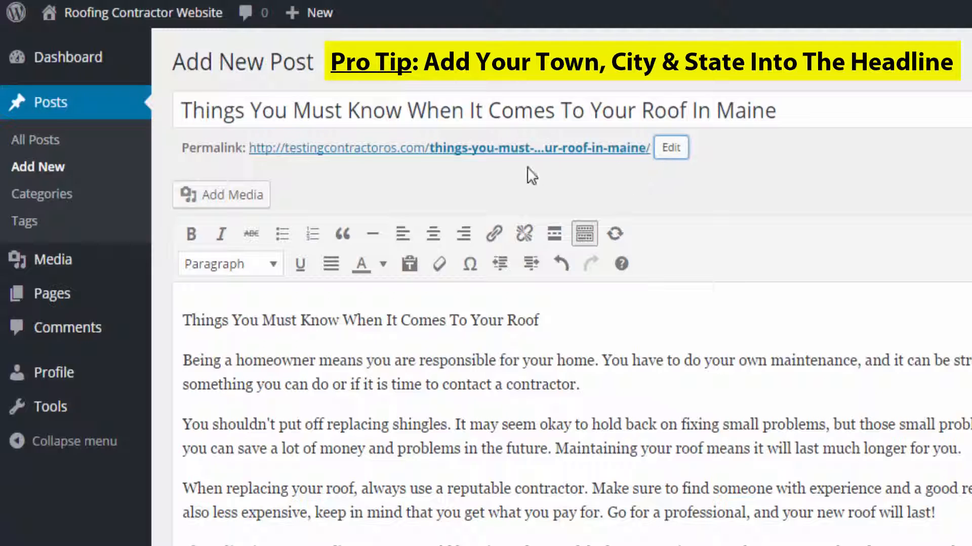
left_click_drag(182, 110, 776, 111)
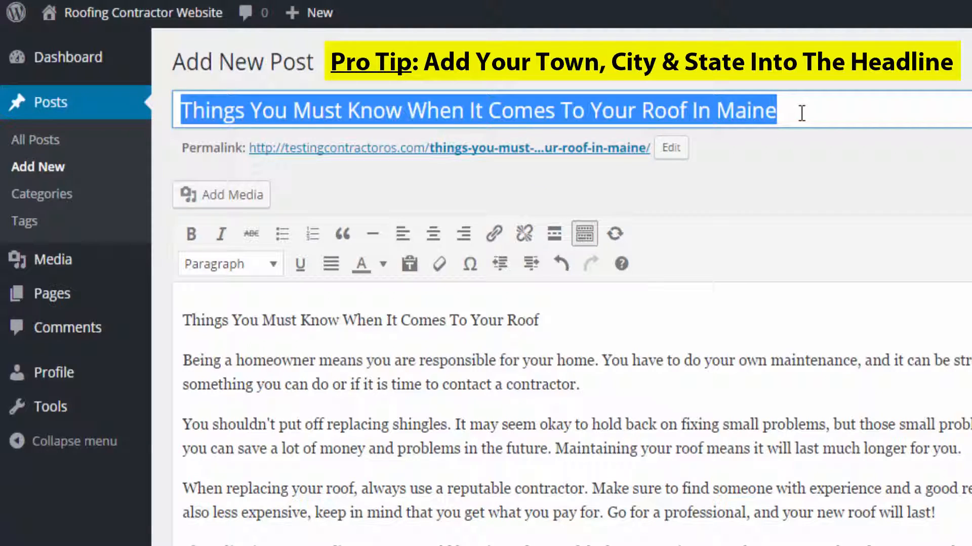
left_click_drag(794, 112, 649, 111)
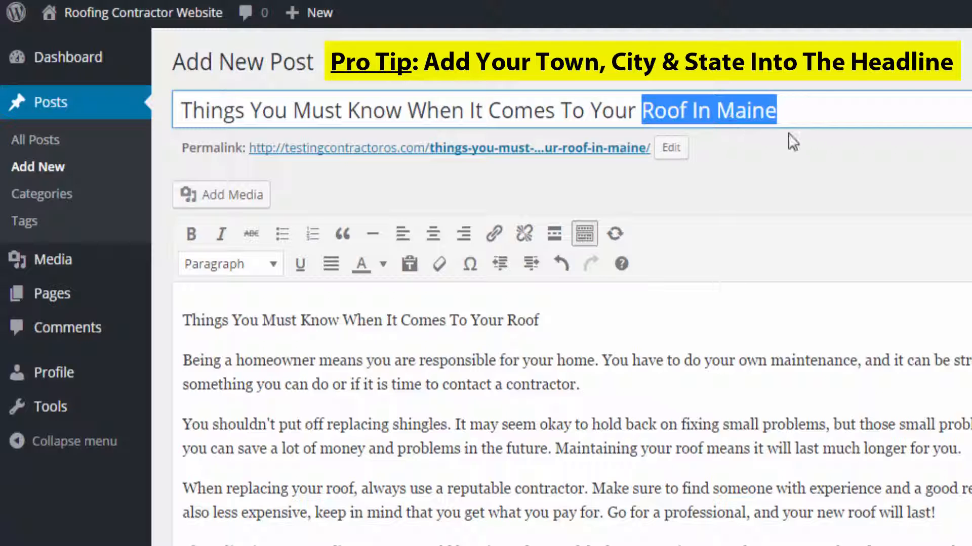
left_click_drag(806, 109, 177, 94)
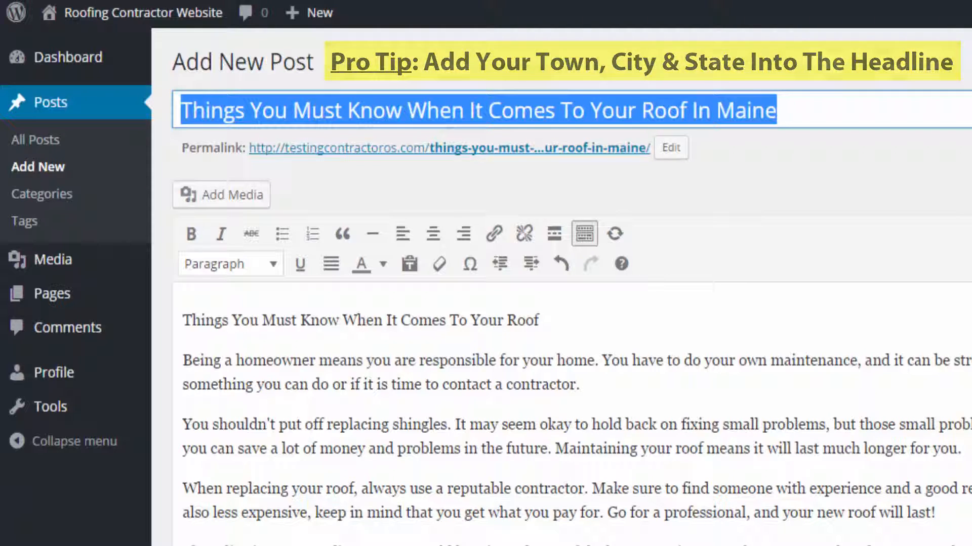
left_click(912, 453)
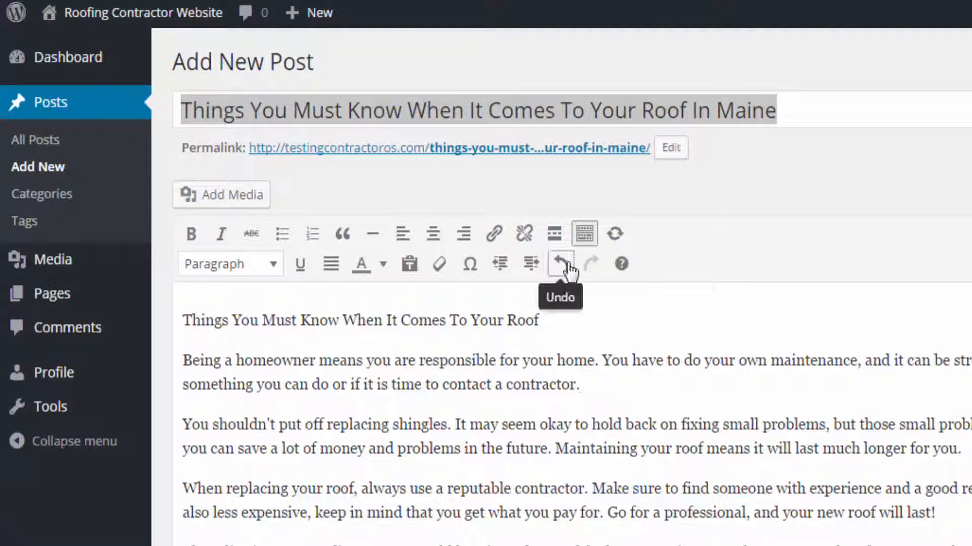
- Format the body's opening line "Things You Must Know When It Comes To Your Roof" as Heading 3
left_click_drag(567, 324, 152, 326)
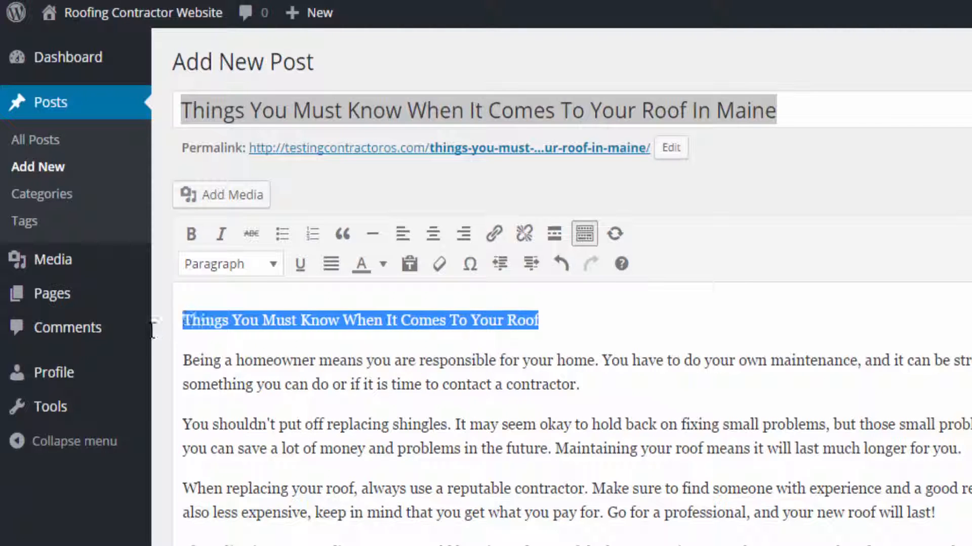
left_click(249, 274)
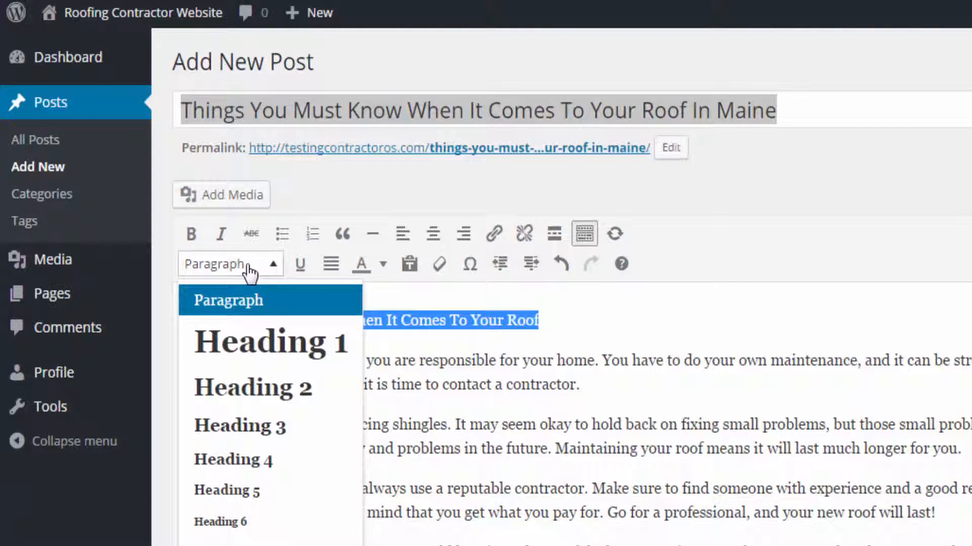
left_click(254, 427)
left_click(636, 386)
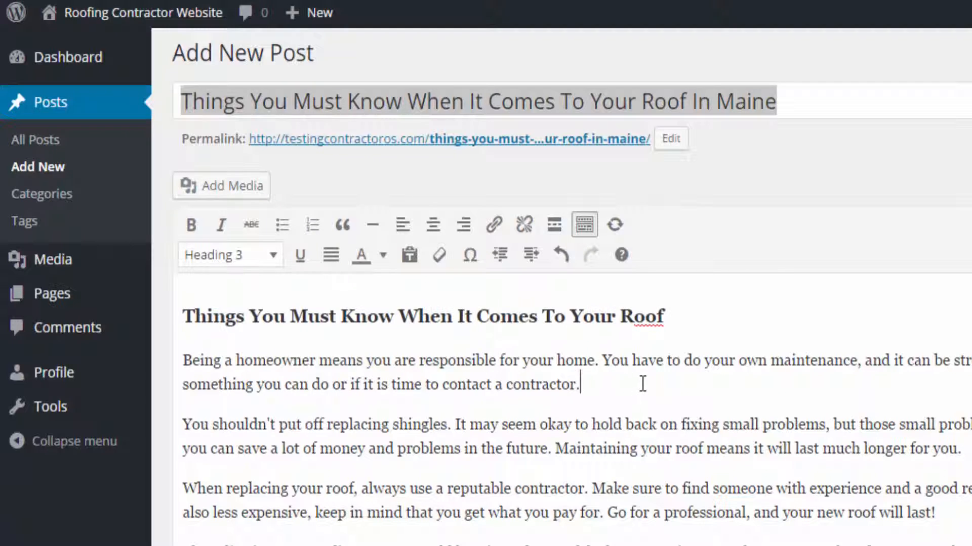
left_click(696, 319)
- Insert an empty paragraph below the introductory paragraph and open the file picker for a media upload
left_click(643, 374)
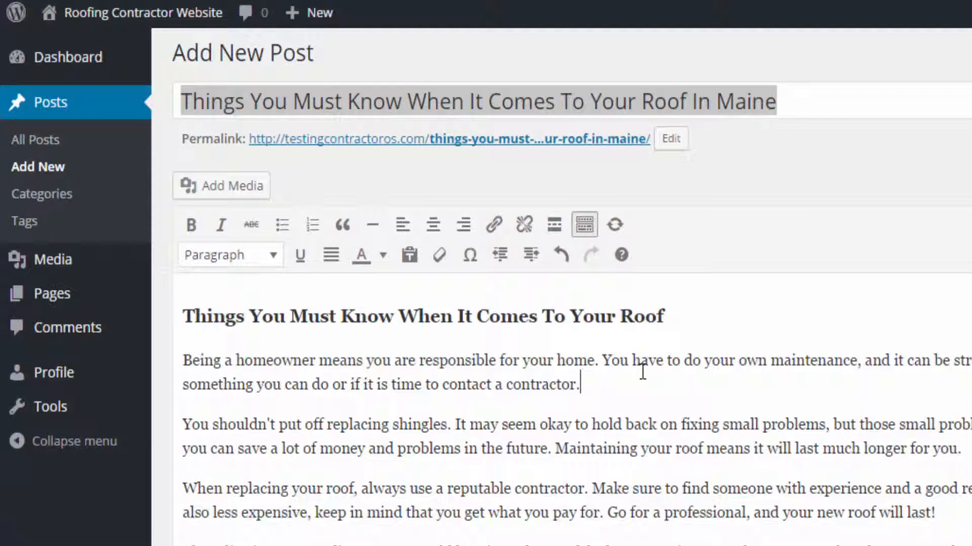
key("Return")
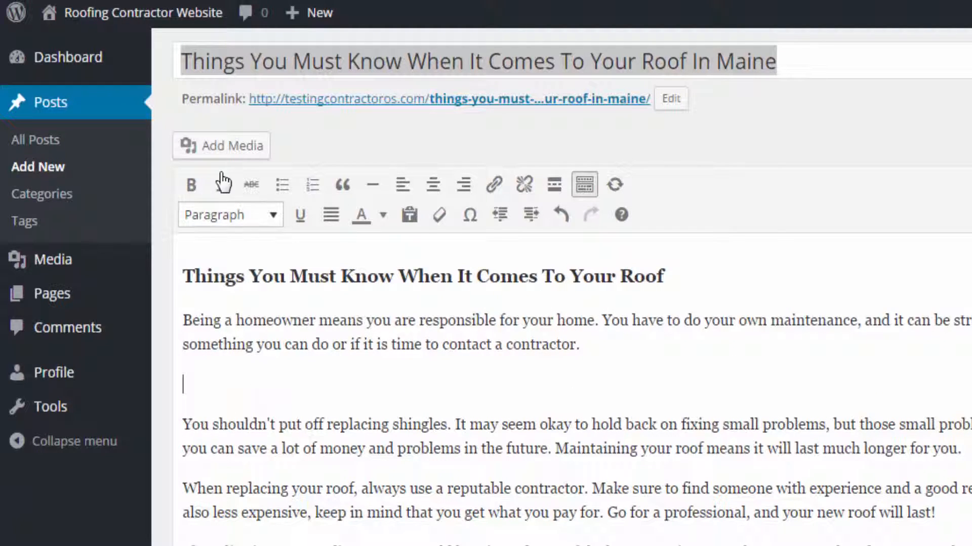
left_click(249, 156)
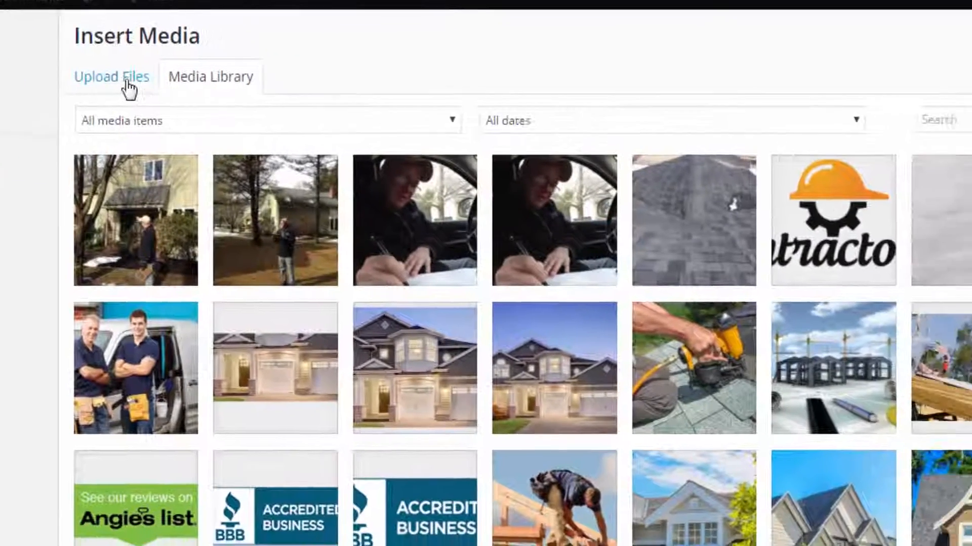
left_click(280, 96)
left_click(782, 451)
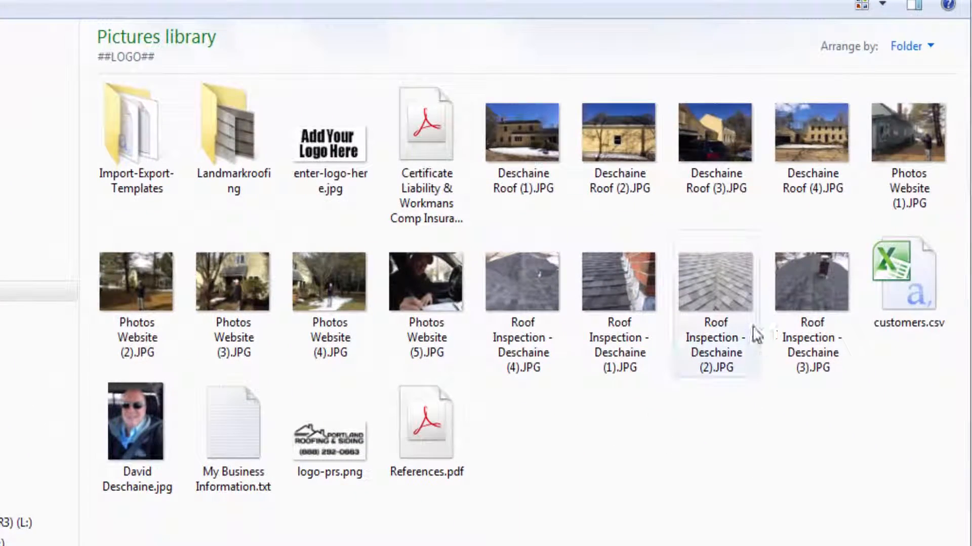
- Upload the four yellow-house roof photos numbered (1) to (4) to the media library
left_click(809, 166)
left_click(739, 165, "ctrl")
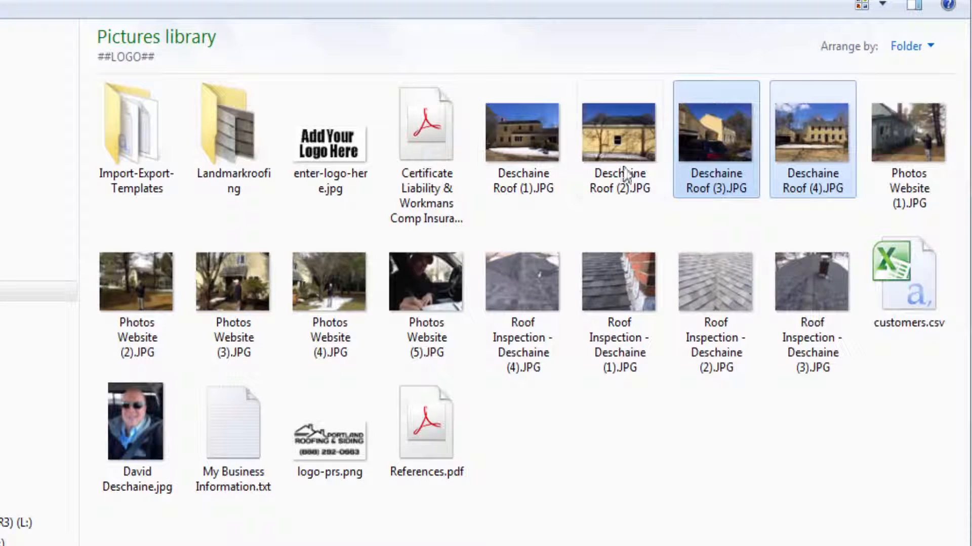
left_click(596, 171, "ctrl")
left_click(542, 170, "ctrl")
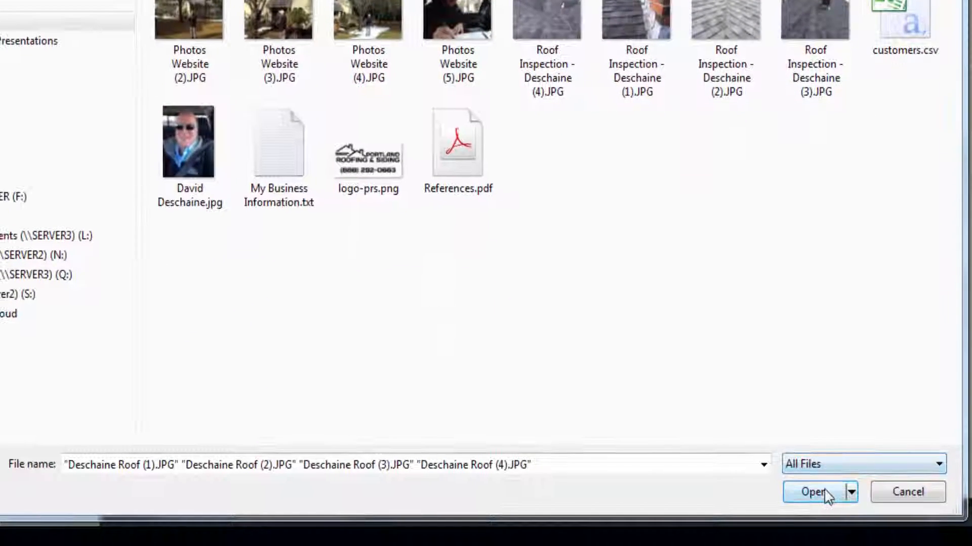
left_click(818, 544)
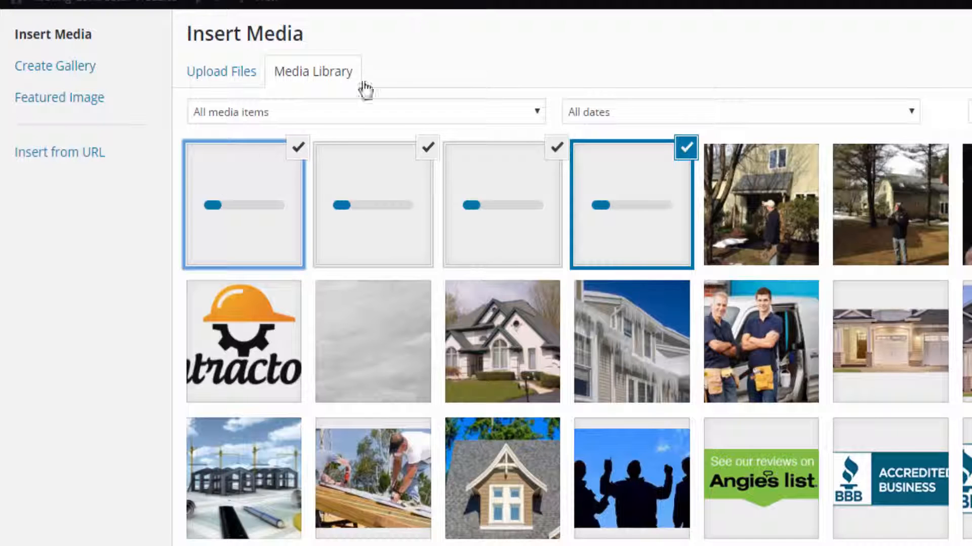
left_click(341, 1)
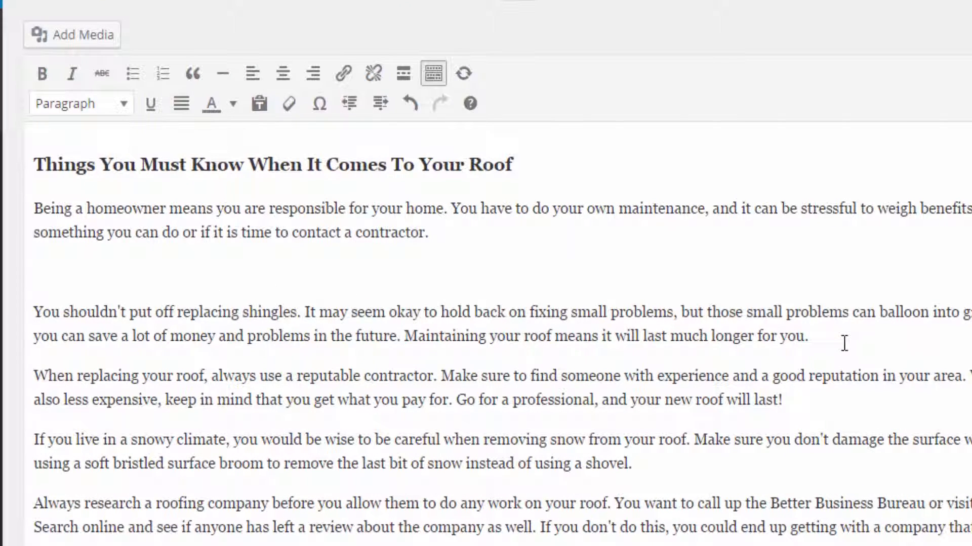
- Add the line "Roofing In Maine - Roofing Tips" below the paragraph about replacing shingles
key("Return")
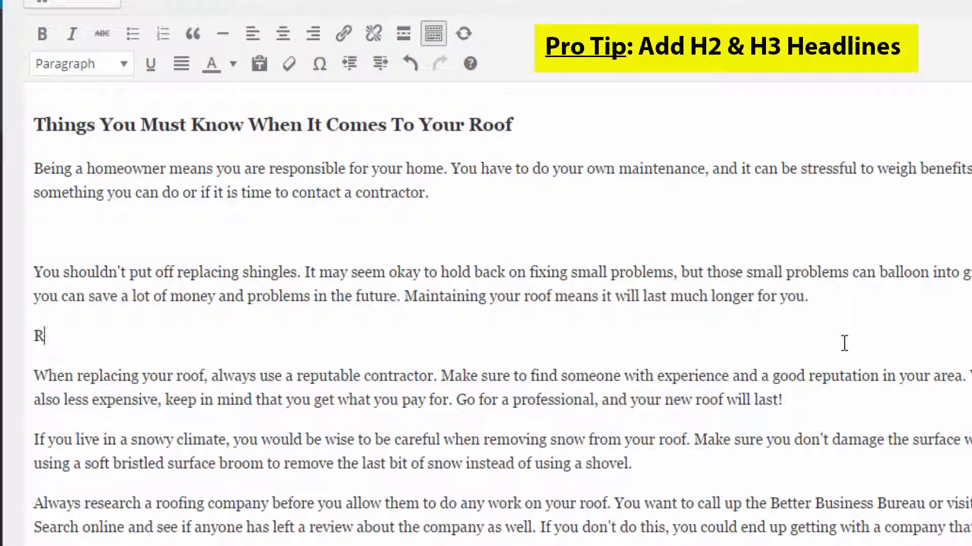
type("Roofing In ")
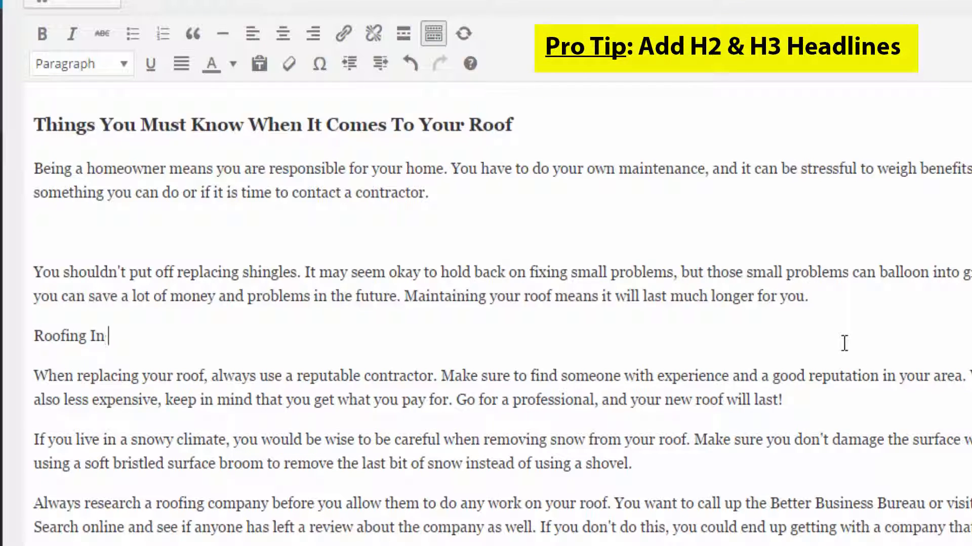
type("Maine - Roofing Tips")
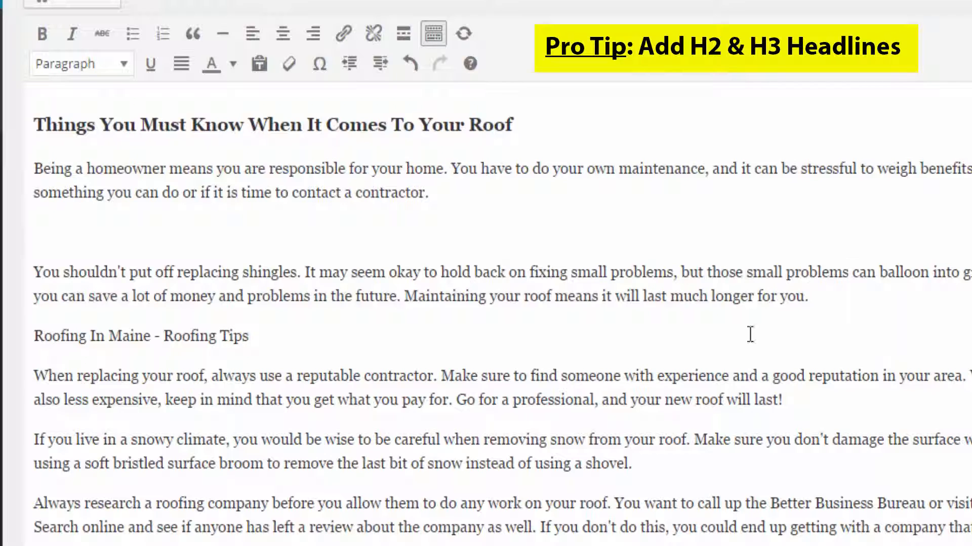
left_click_drag(248, 336, 3, 326)
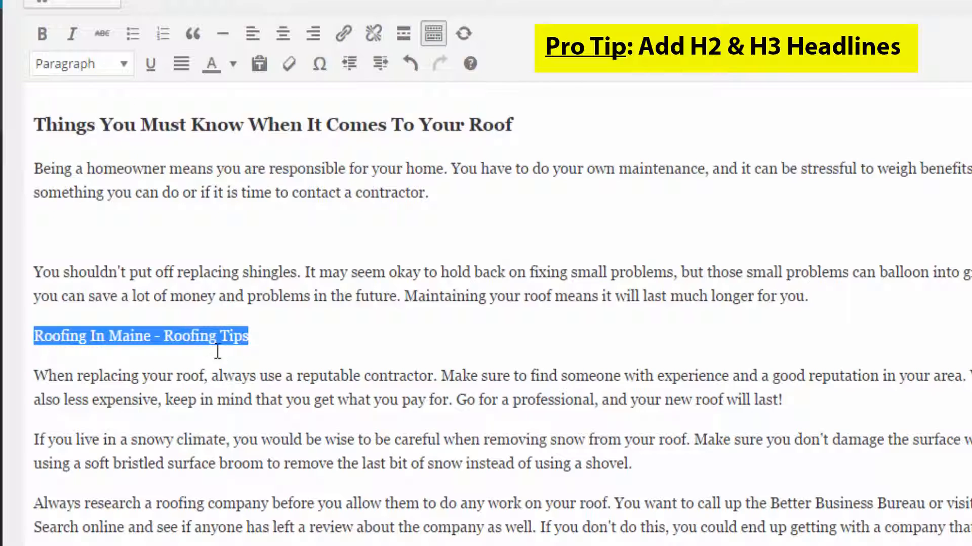
left_click(257, 335)
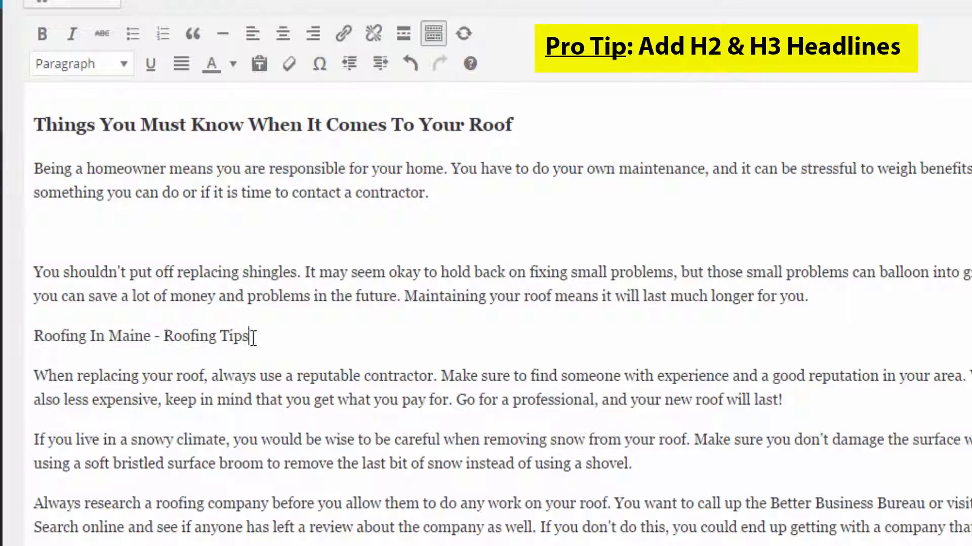
- Format the line "Roofing In Maine - Roofing Tips" as Heading 2
left_click_drag(263, 335, 13, 335)
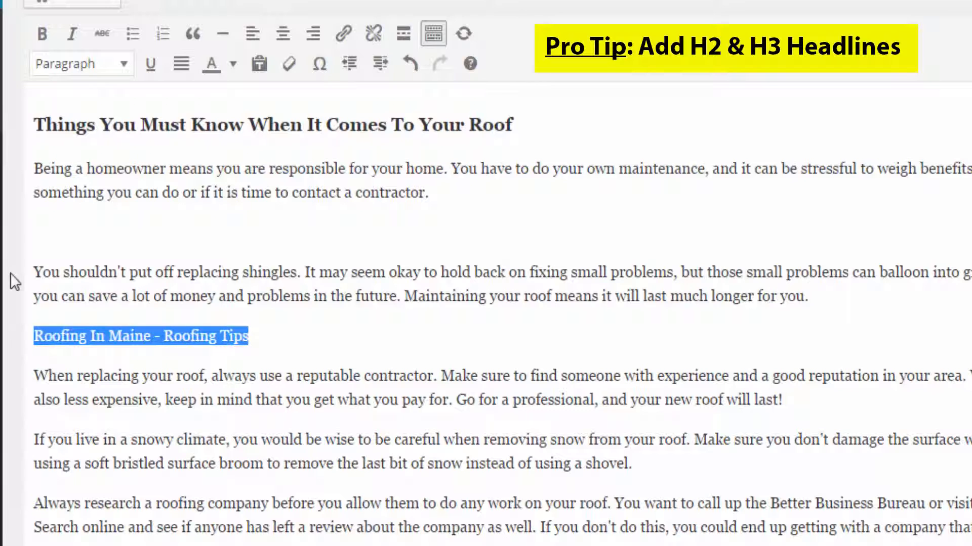
left_click(67, 65)
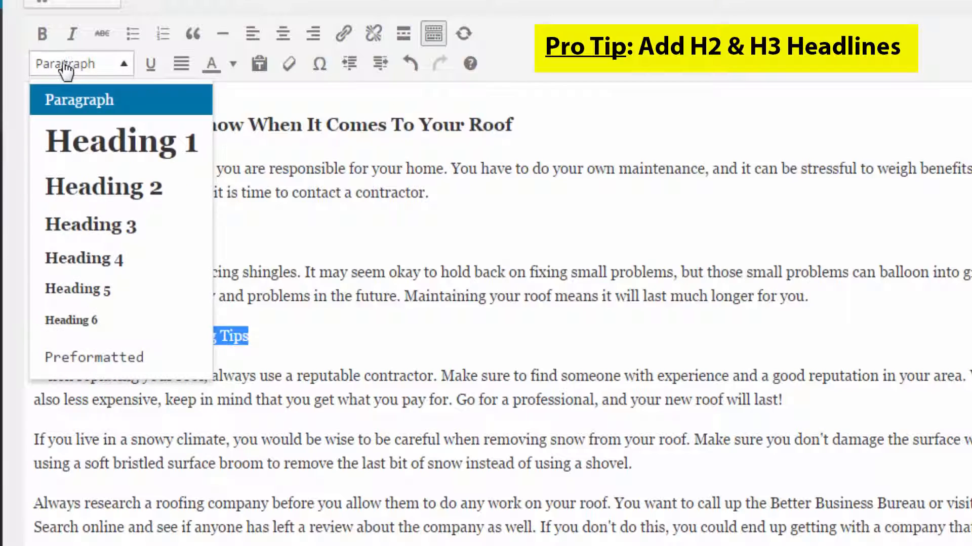
left_click(110, 198)
left_click(407, 354)
- Add the line "Get A Roofing Estimate In Portland Maine" below the paragraph about researching a roofing company
scroll(177, 348, "down", 5)
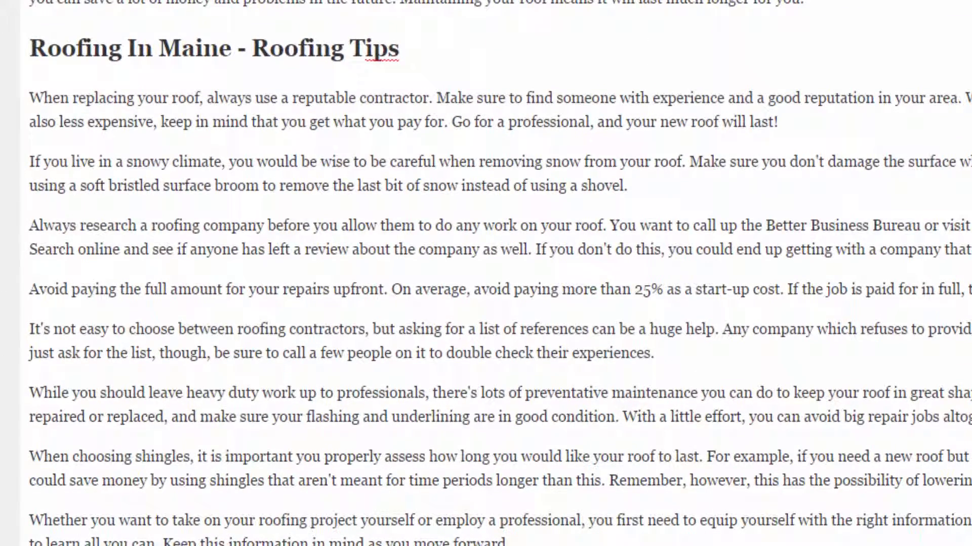
key("Return")
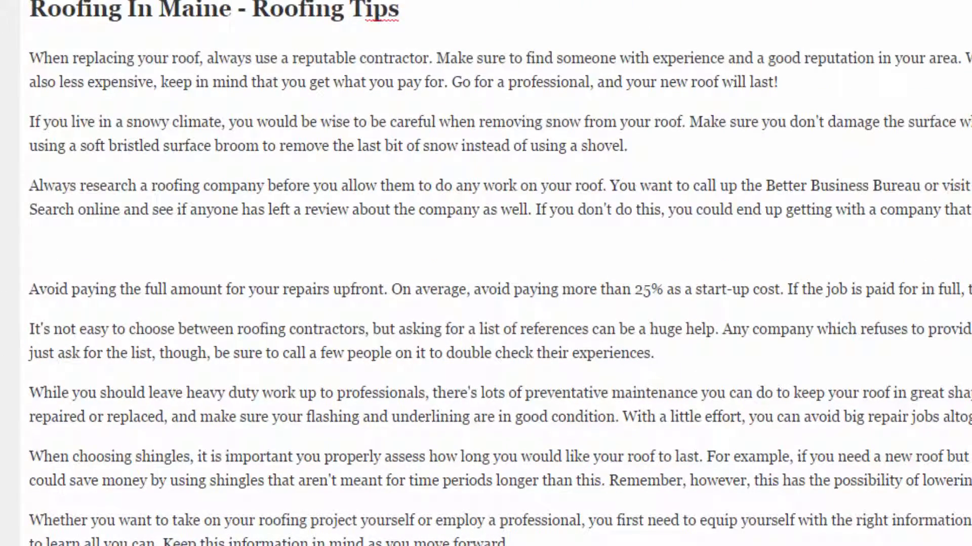
type("Get A Roofing")
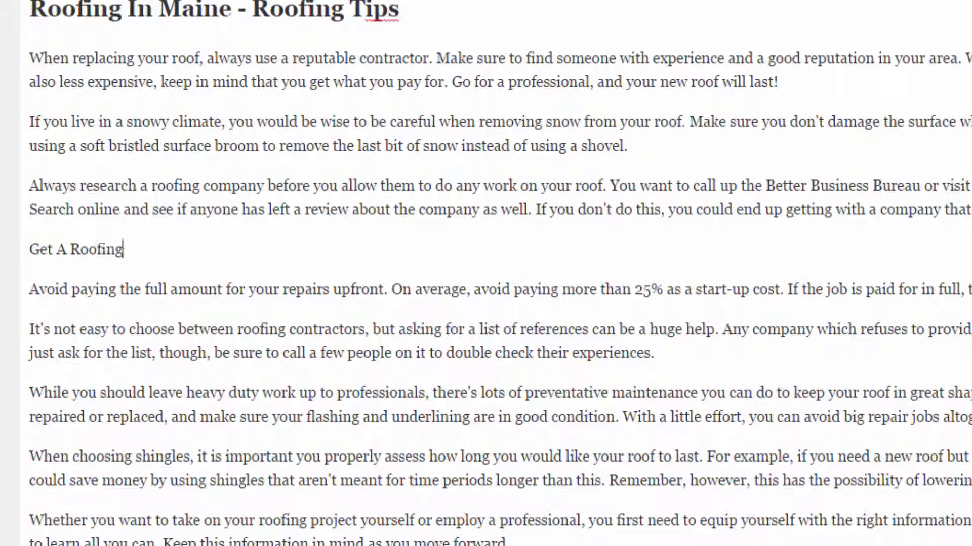
type(" Estimate In Portland Maine")
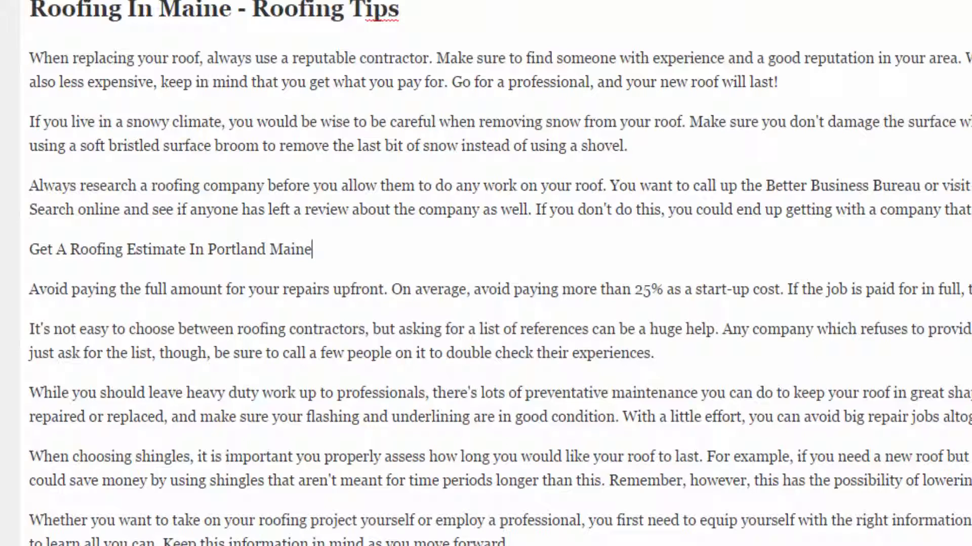
- Format the line "Get A Roofing Estimate In Portland Maine" as Heading 2
left_click_drag(311, 250, 14, 250)
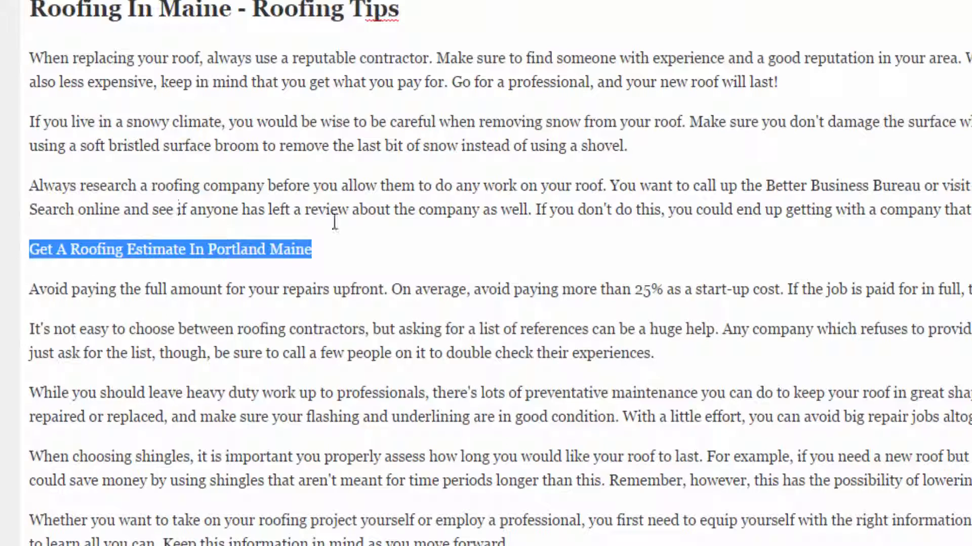
left_click_drag(323, 248, 207, 249)
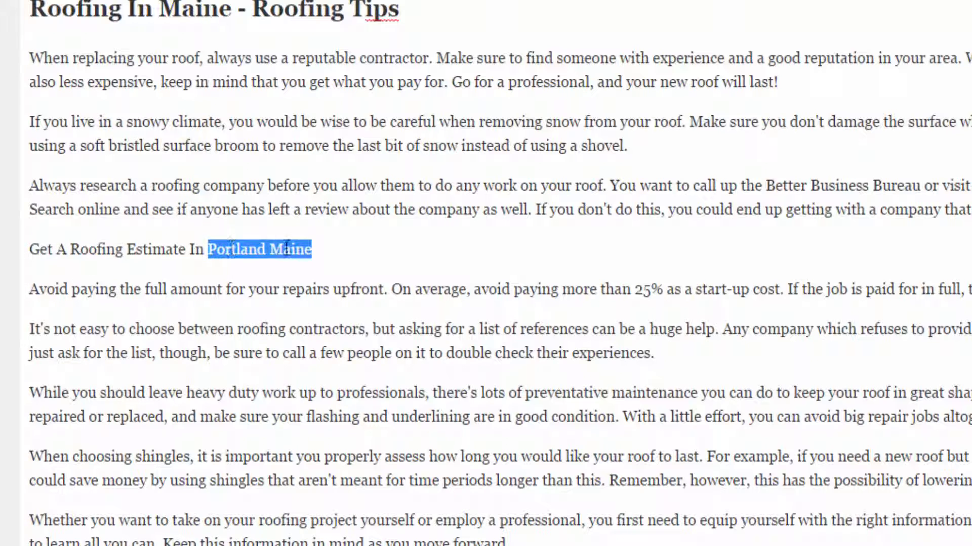
left_click(327, 247)
left_click_drag(327, 247, 21, 275)
scroll(8, 304, "up", 7)
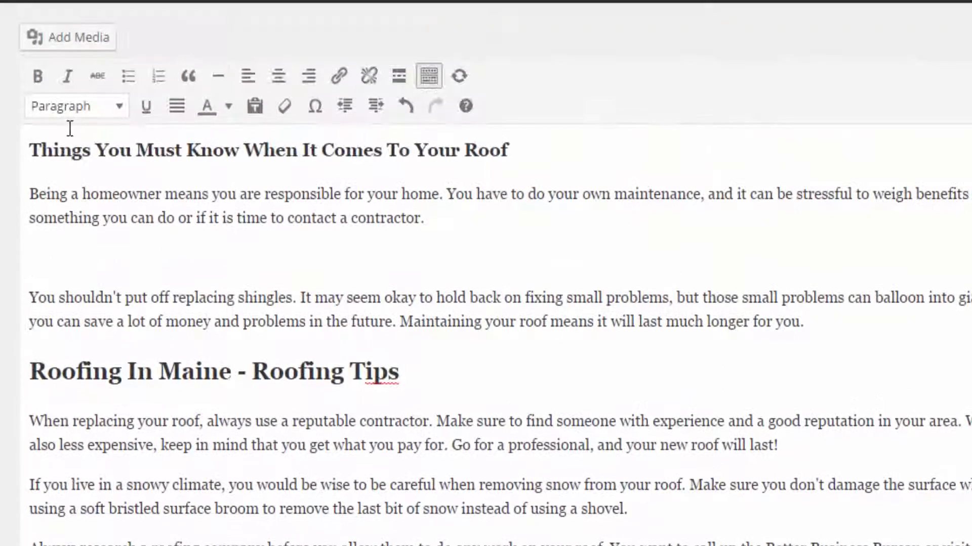
left_click(62, 113)
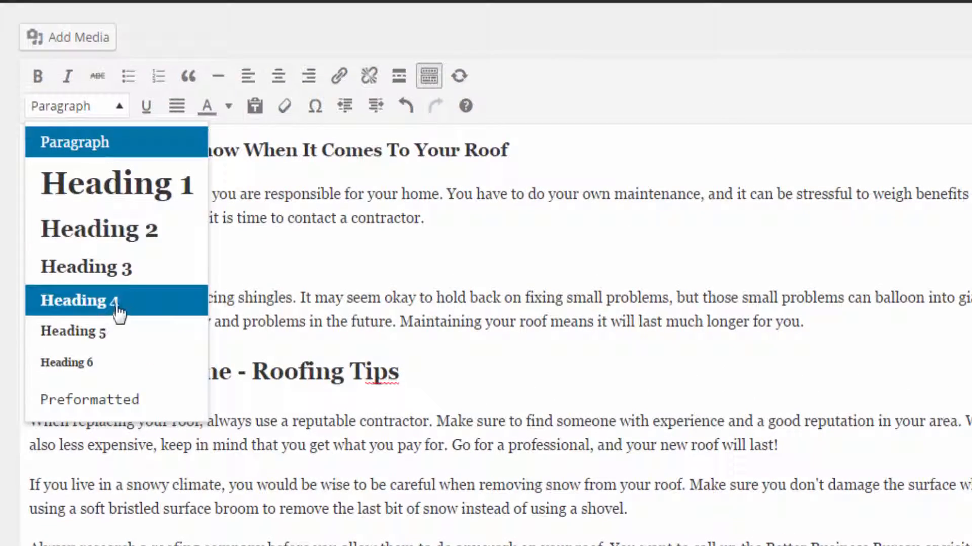
left_click(127, 229)
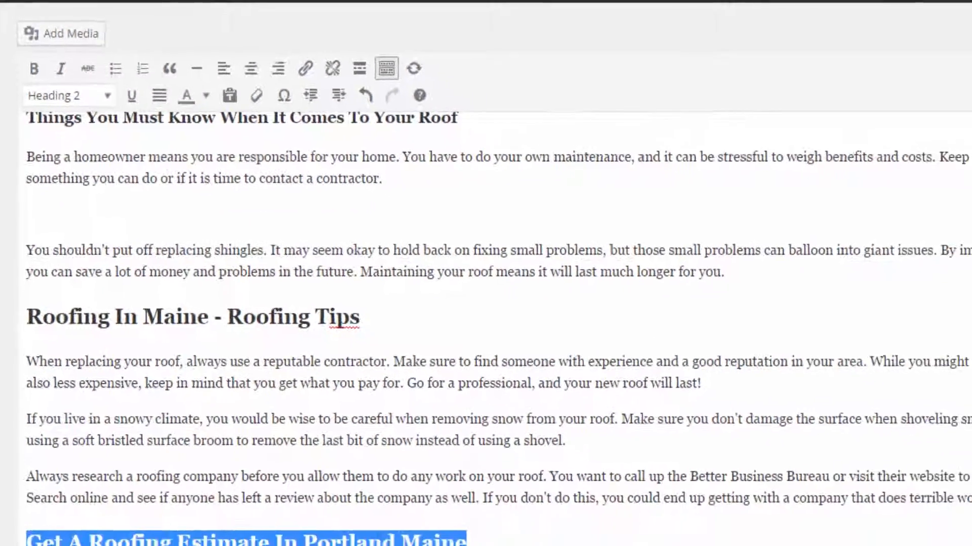
- Set the line "Get A Roofing Estimate In Portland Maine" to Heading 3
left_click_drag(411, 475, 34, 446)
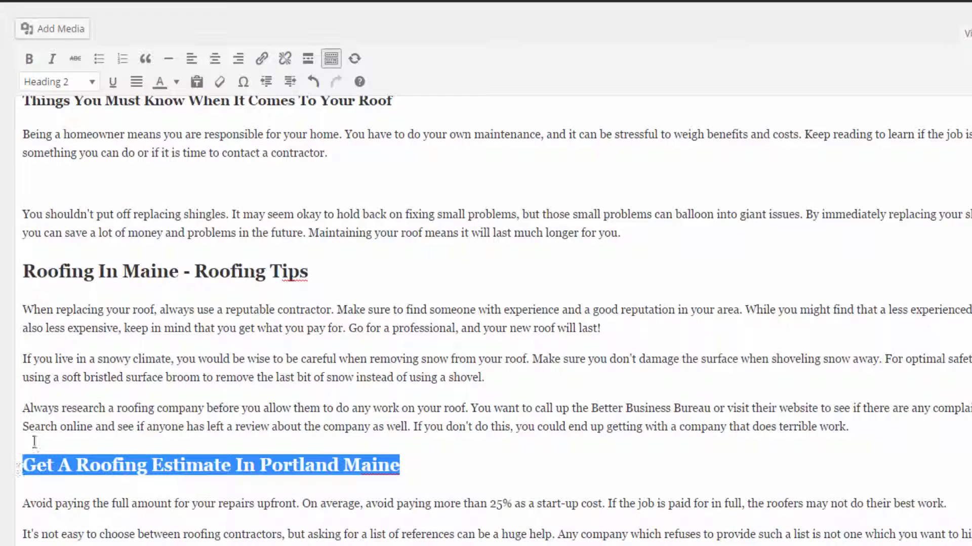
left_click(66, 81)
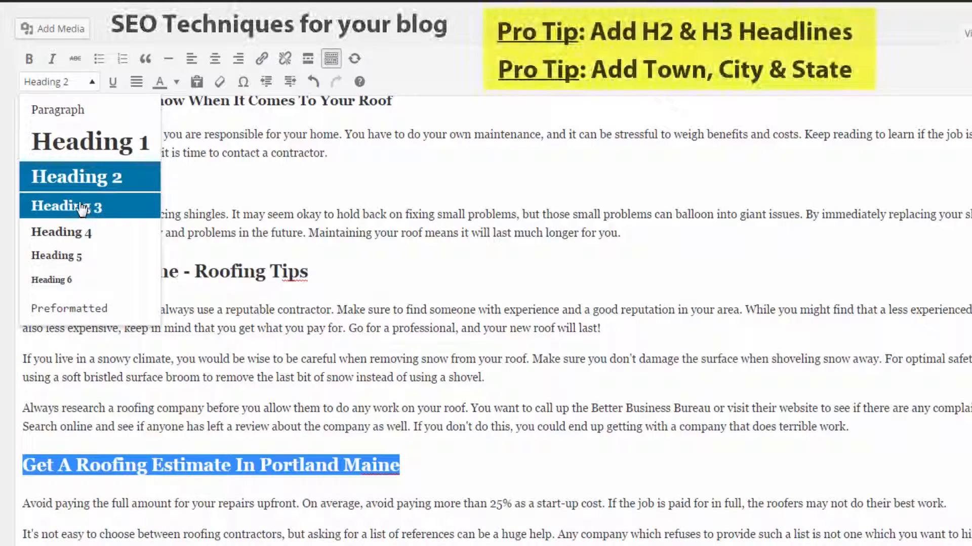
left_click(71, 206)
left_click_drag(317, 462, 22, 462)
left_click_drag(308, 272, 23, 274)
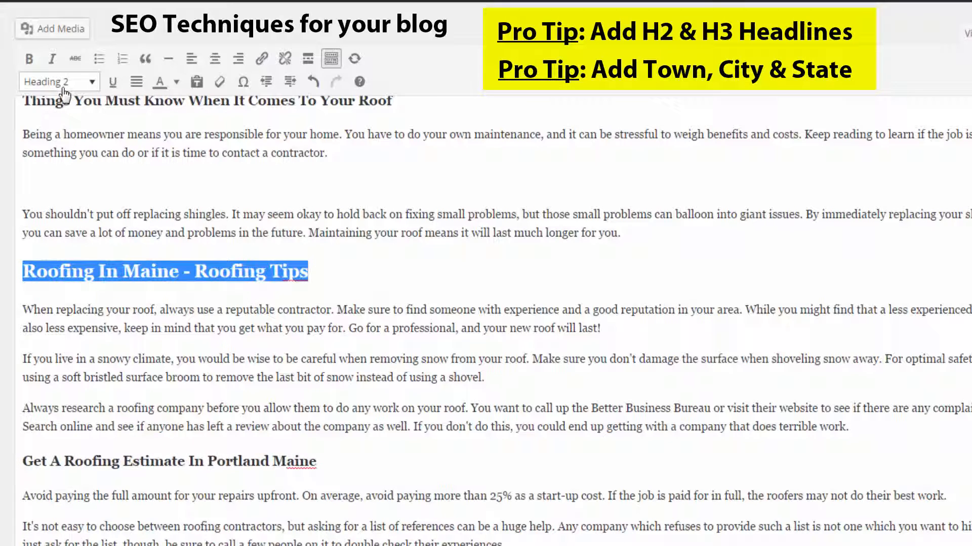
left_click_drag(322, 457, 20, 467)
left_click_drag(328, 460, 211, 465)
left_click(370, 467)
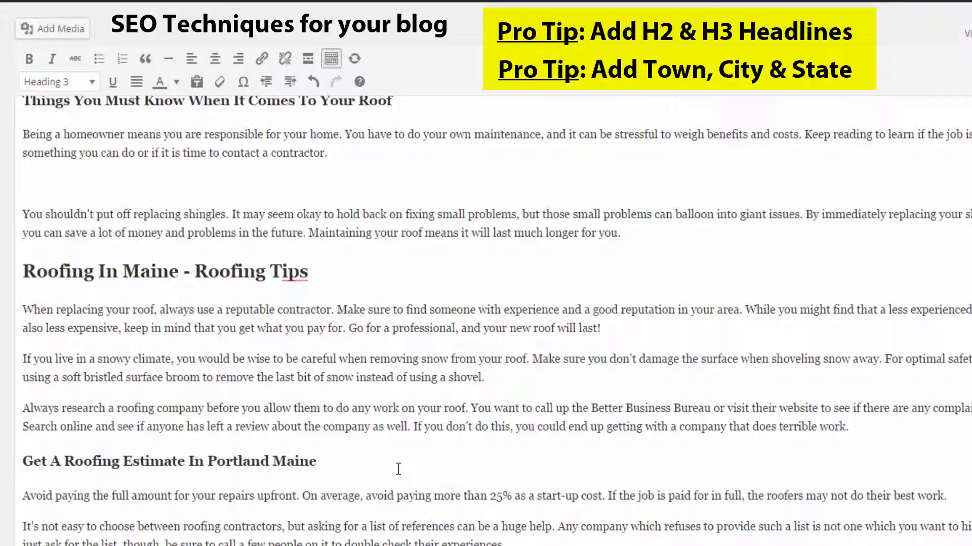
- Open the media library from the blank line below the homeowner paragraph and narrow the selection to the house photo with the parked car
left_click(129, 186)
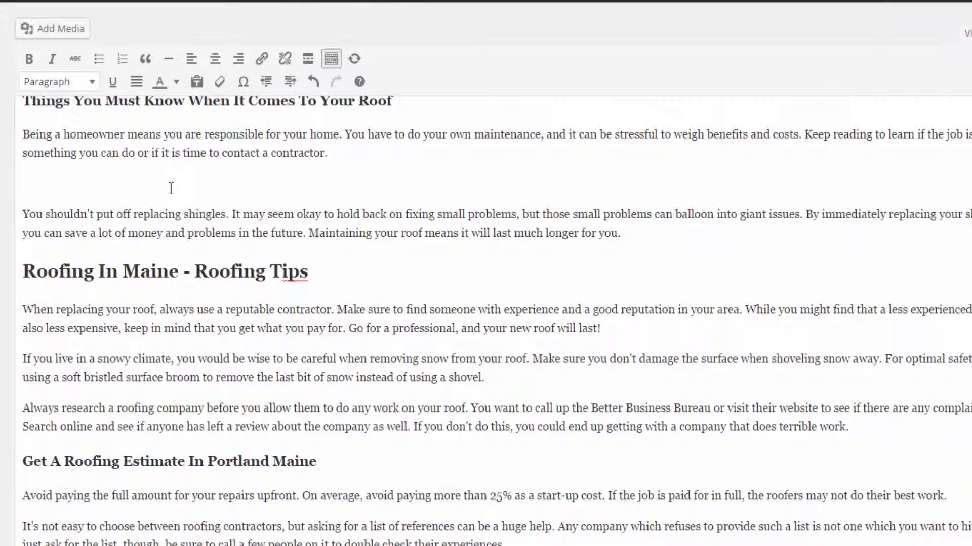
left_click(54, 34)
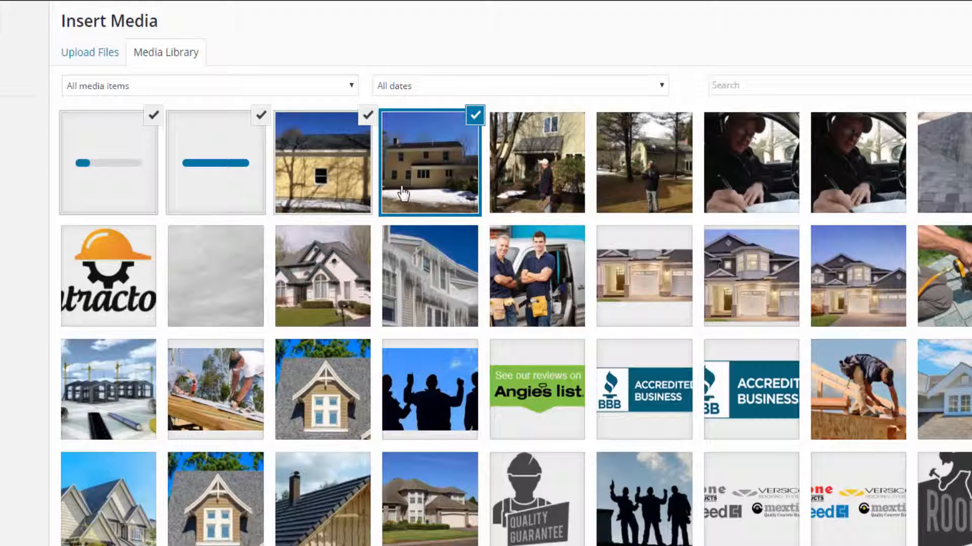
left_click(210, 191)
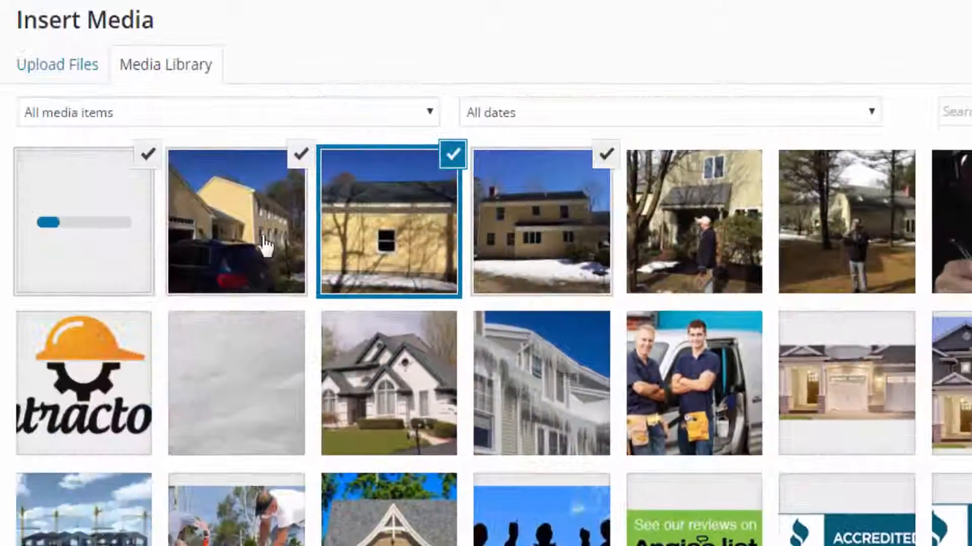
left_click(267, 246)
left_click(452, 154)
left_click(607, 154)
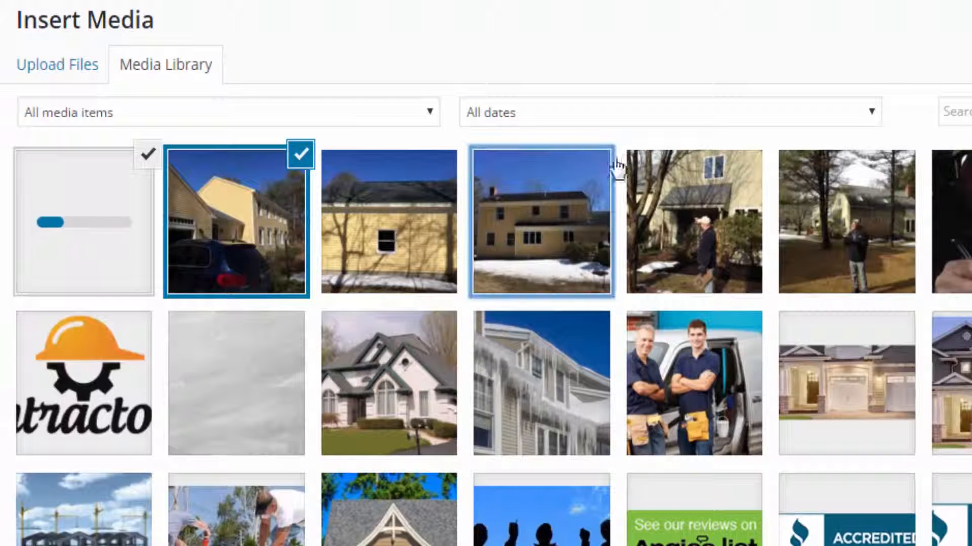
left_click(148, 158)
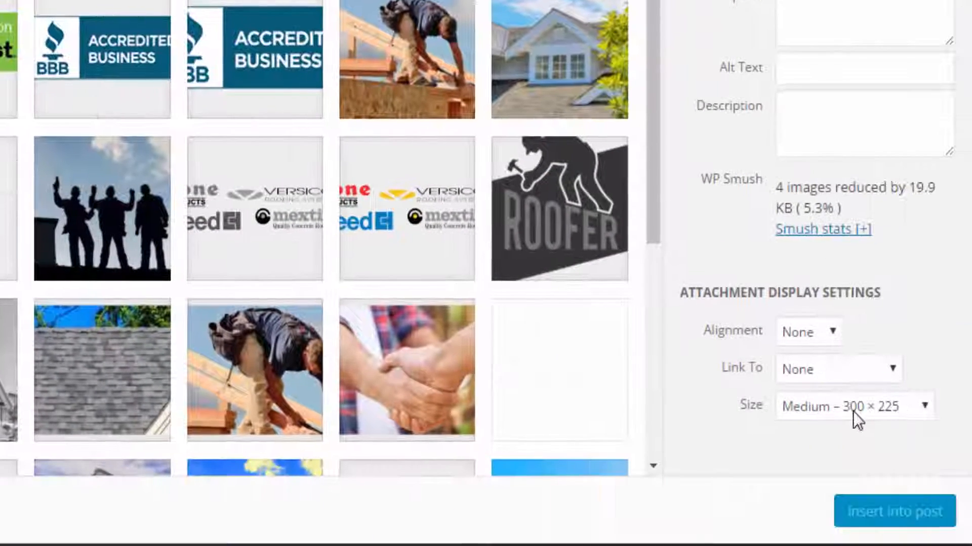
- Insert the photo with the parked car into the post at Medium – 300 × 225 size with Link To set to None
left_click(852, 411)
left_click(852, 411)
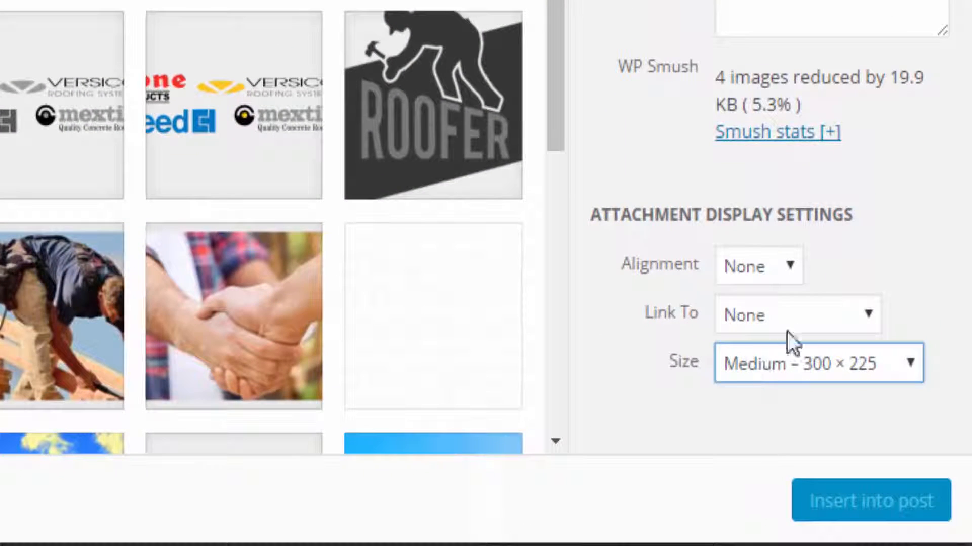
left_click(795, 319)
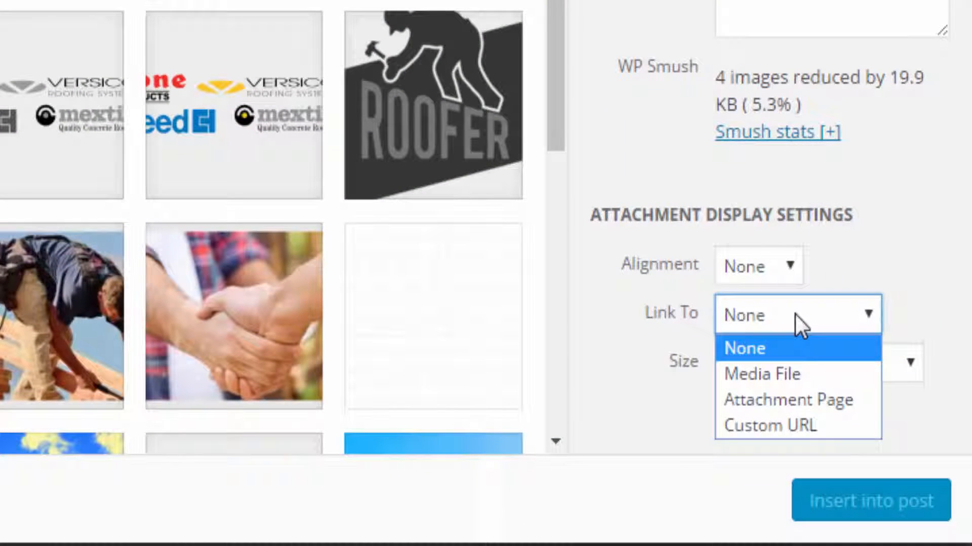
left_click(913, 315)
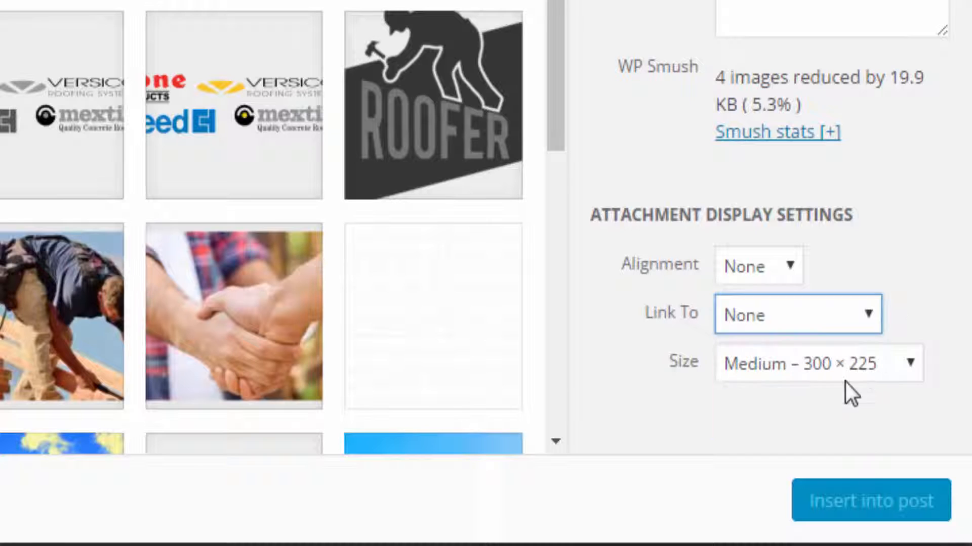
left_click(782, 365)
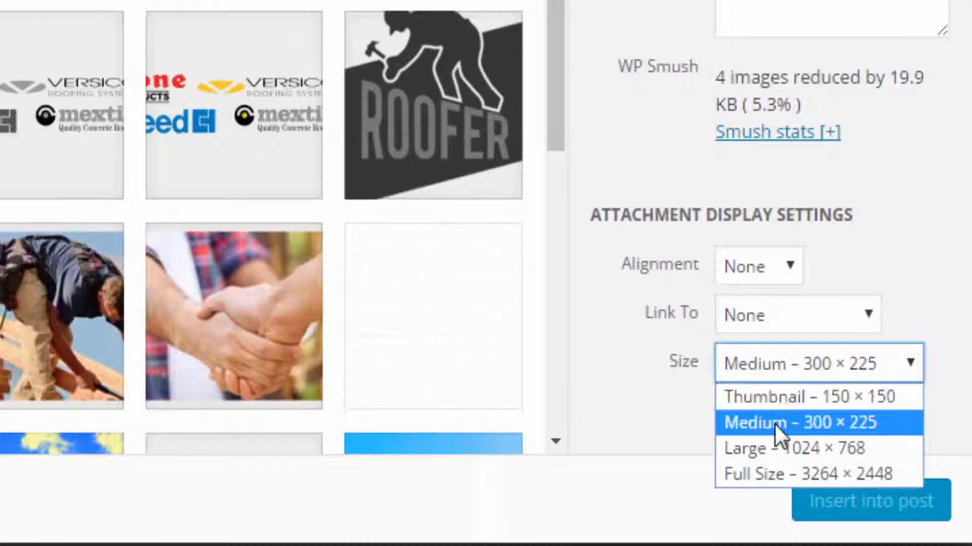
left_click(800, 429)
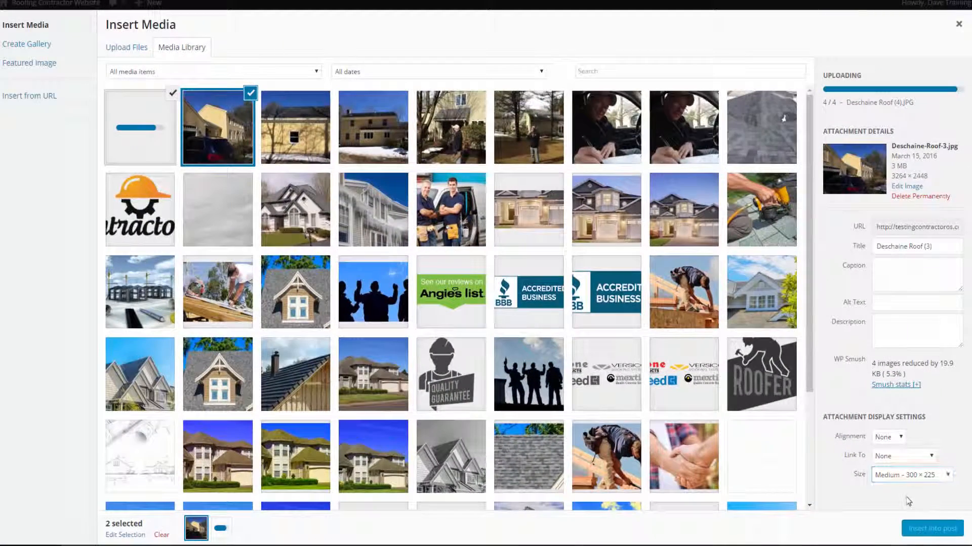
left_click(919, 533)
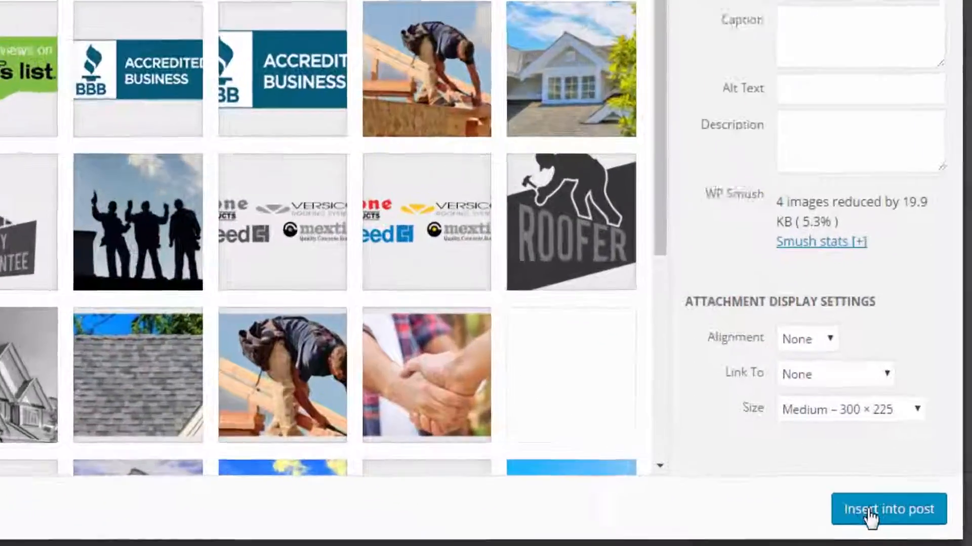
left_click(932, 529)
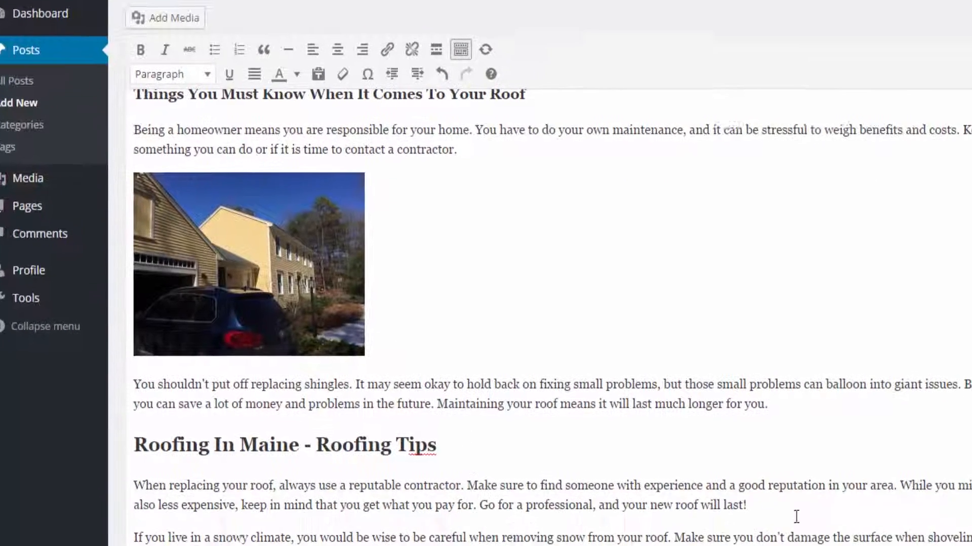
- Insert the photo of the house front at Medium – 300 × 225 size on a new line below the "When replacing your roof" paragraph
left_click(802, 544)
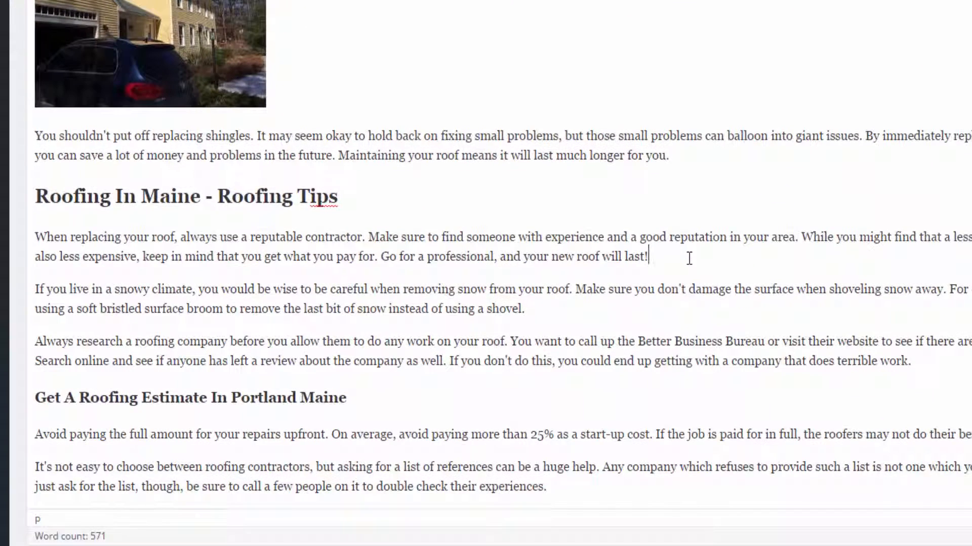
key("Return")
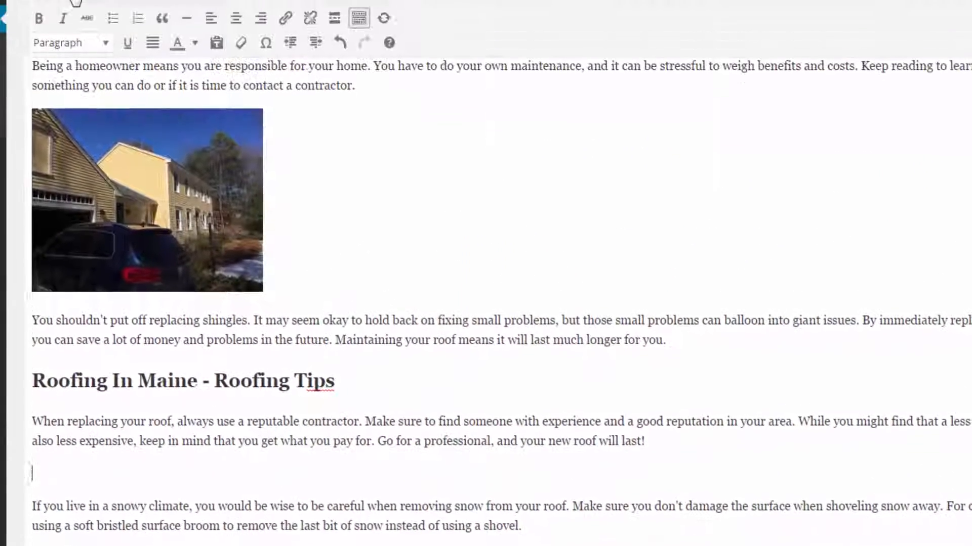
left_click(75, 34)
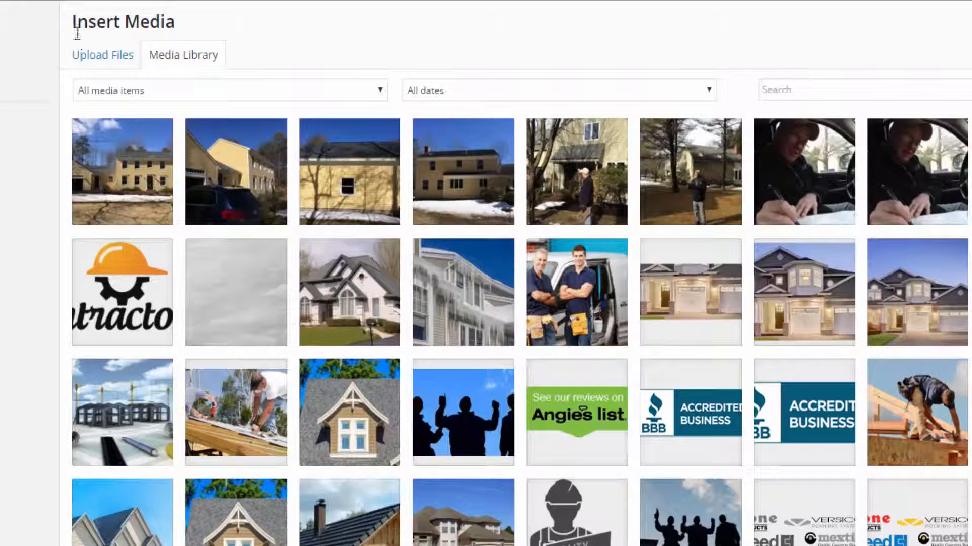
left_click(134, 167)
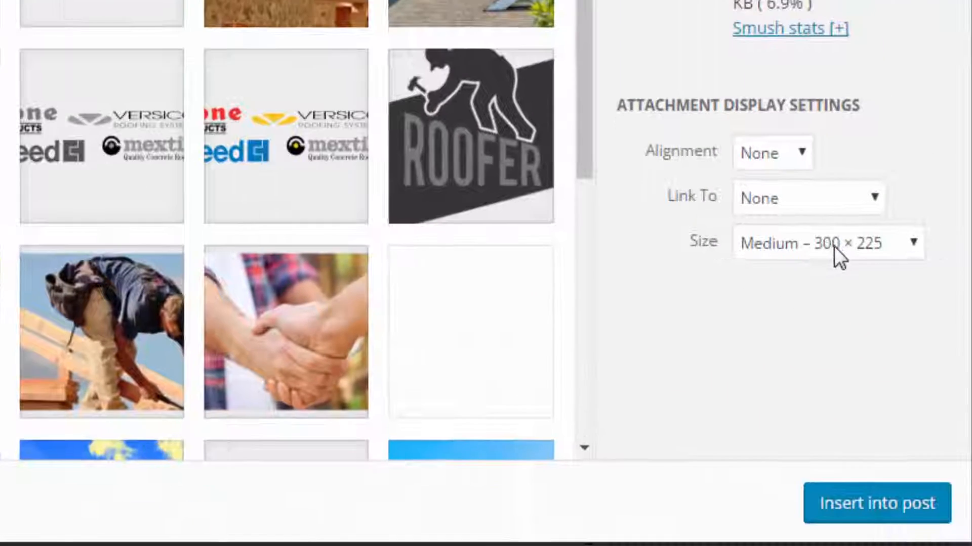
left_click(834, 244)
left_click(834, 247)
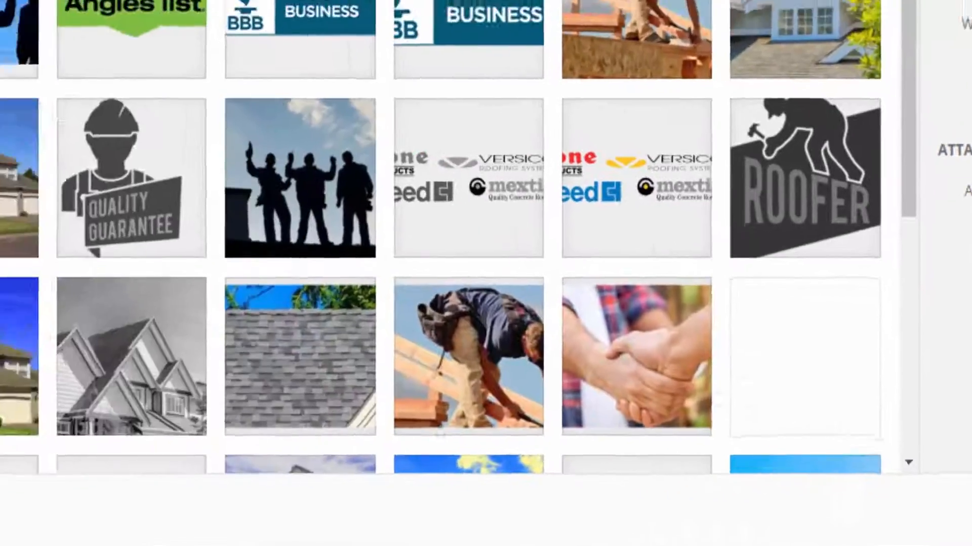
left_click(880, 521)
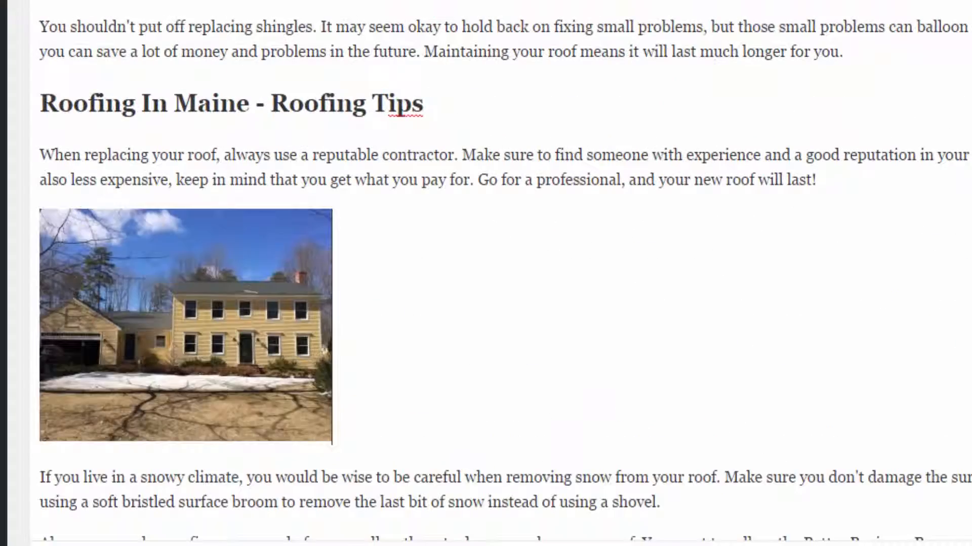
- Insert the photo of the house's back at Medium – 300 × 225 size with no alignment, below the "Avoid paying the full amount" paragraph
scroll(486, 273, "down", 5)
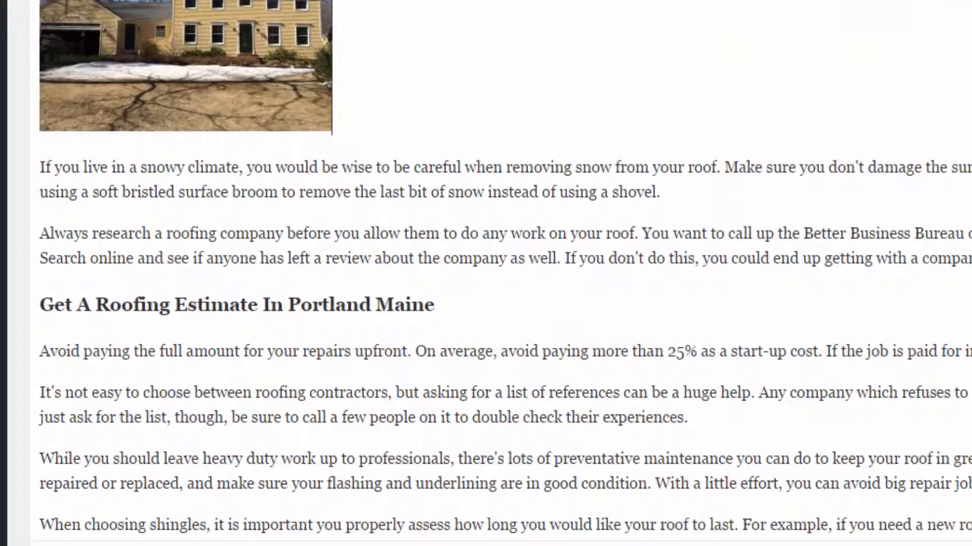
key("Return")
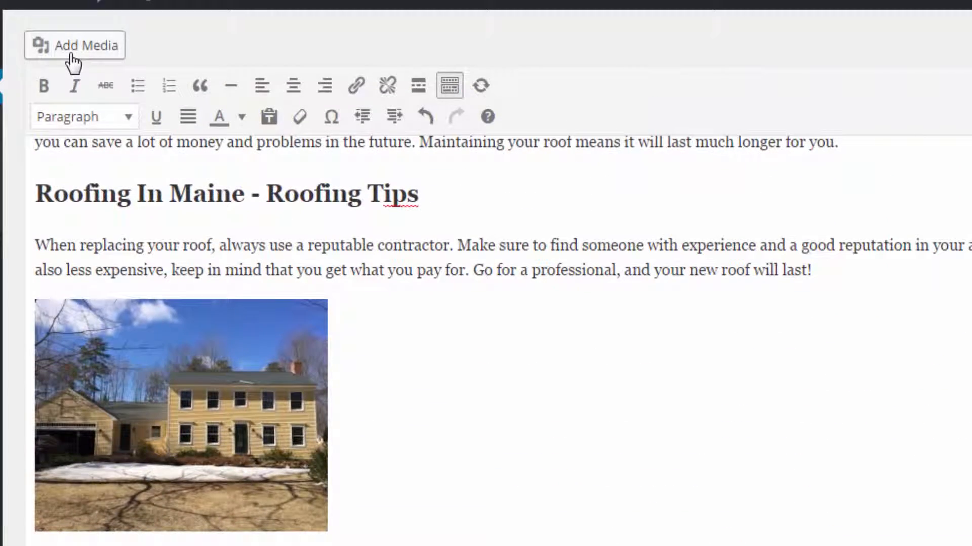
left_click(70, 57)
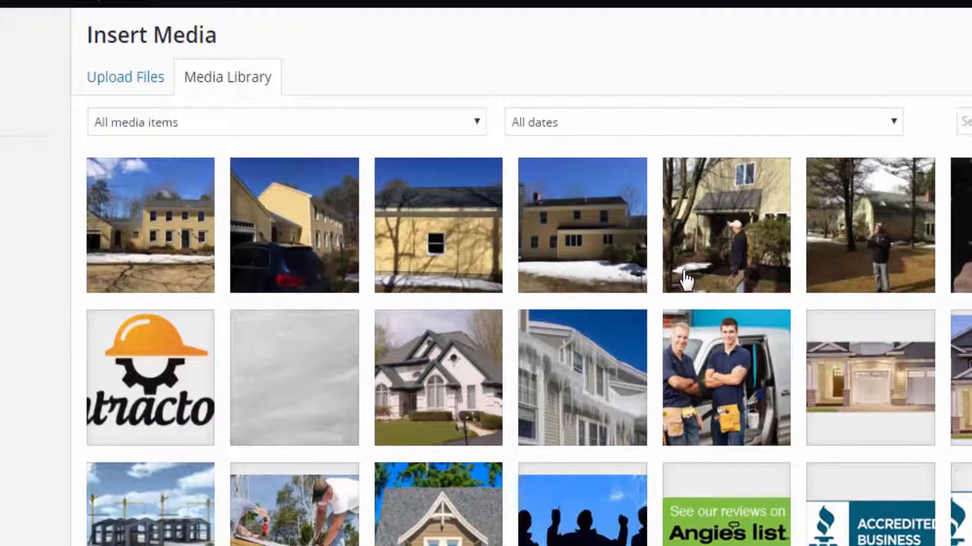
left_click(609, 263)
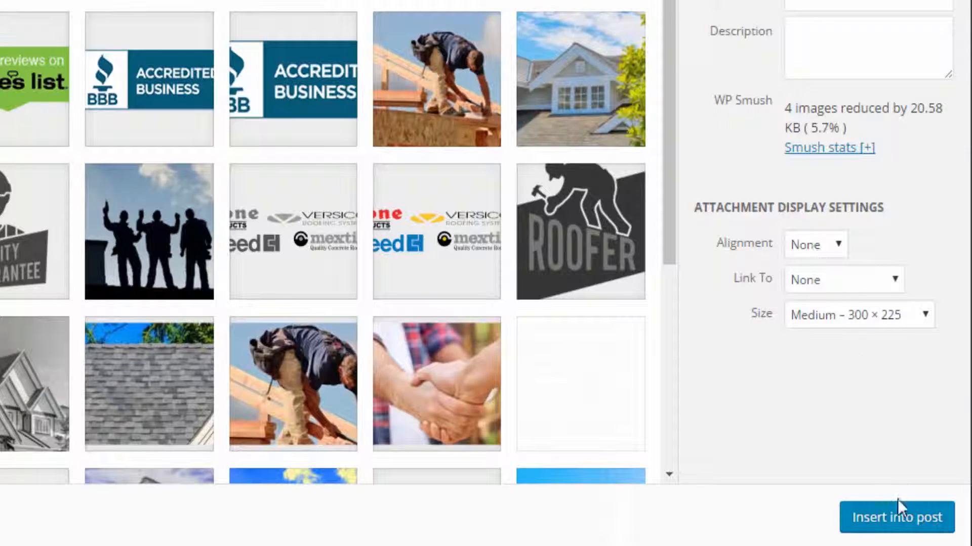
left_click(815, 247)
left_click(816, 247)
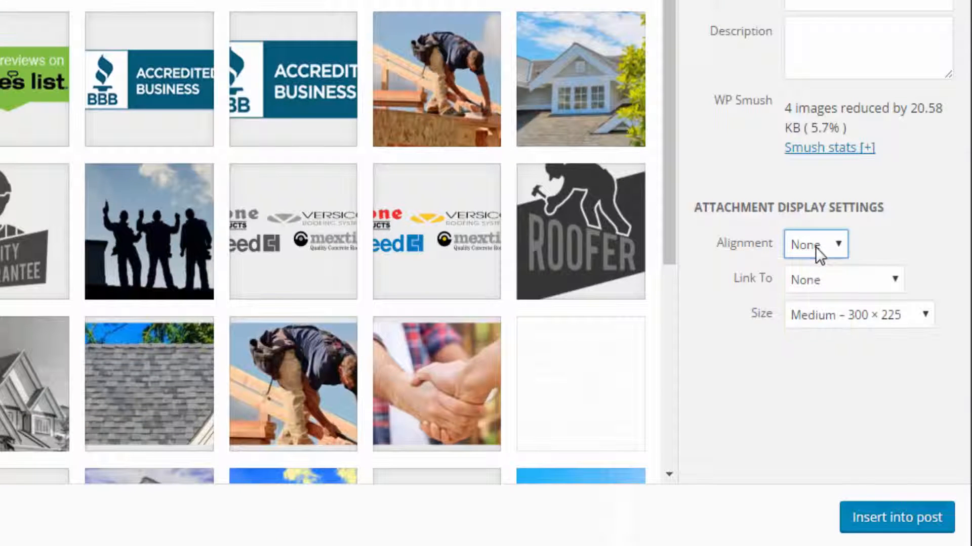
left_click(891, 518)
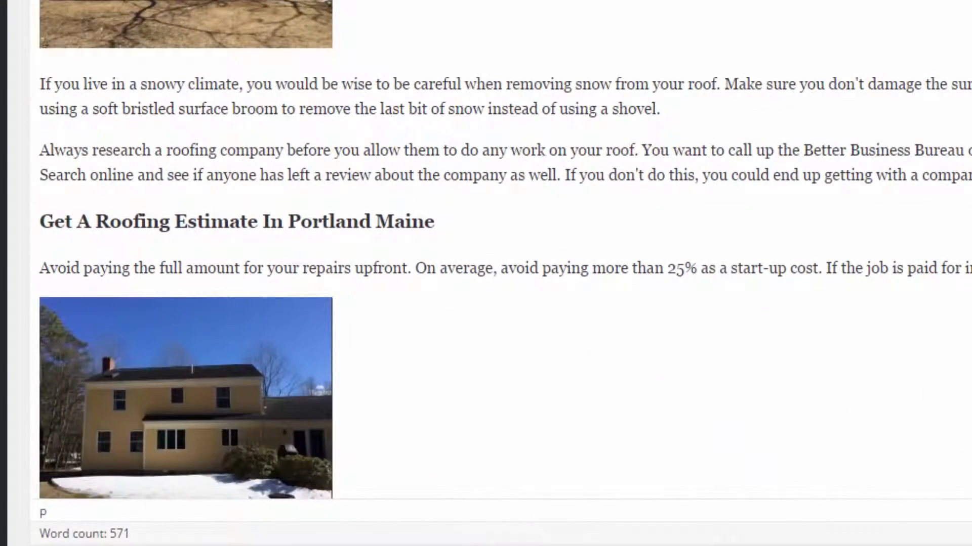
- Review the placed photos and assign the post to the categories Roofing Contractors and Roofing Tips
scroll(774, 215, "down", 5)
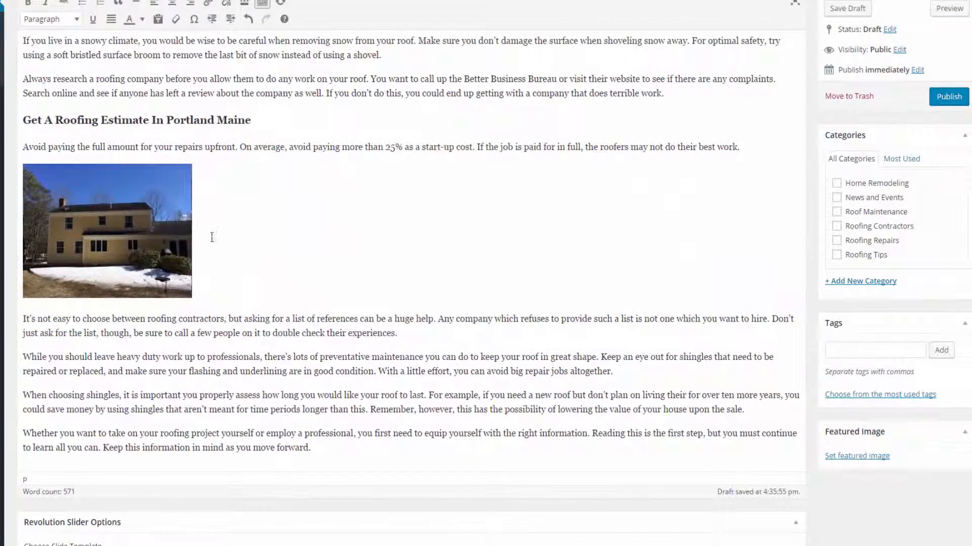
scroll(212, 237, "up", 10)
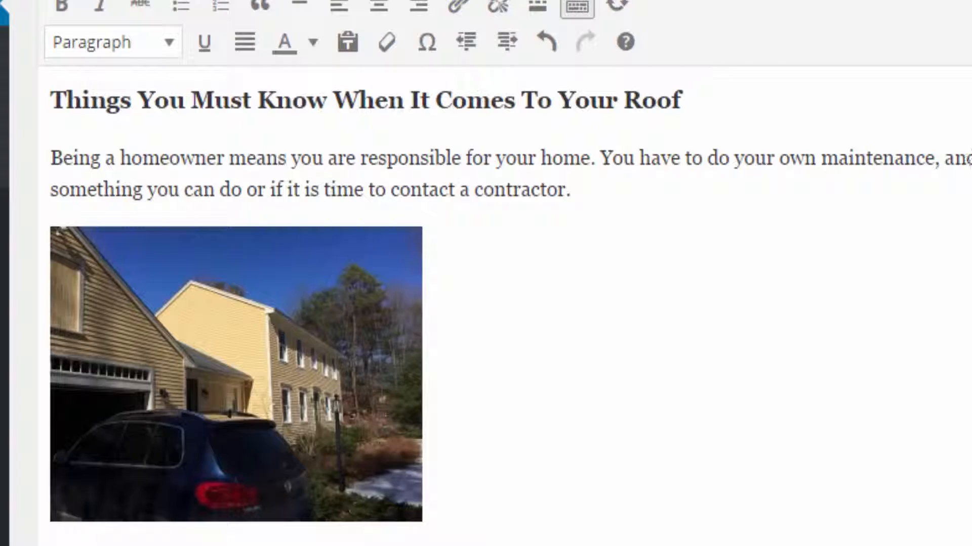
scroll(486, 304, "down", 10)
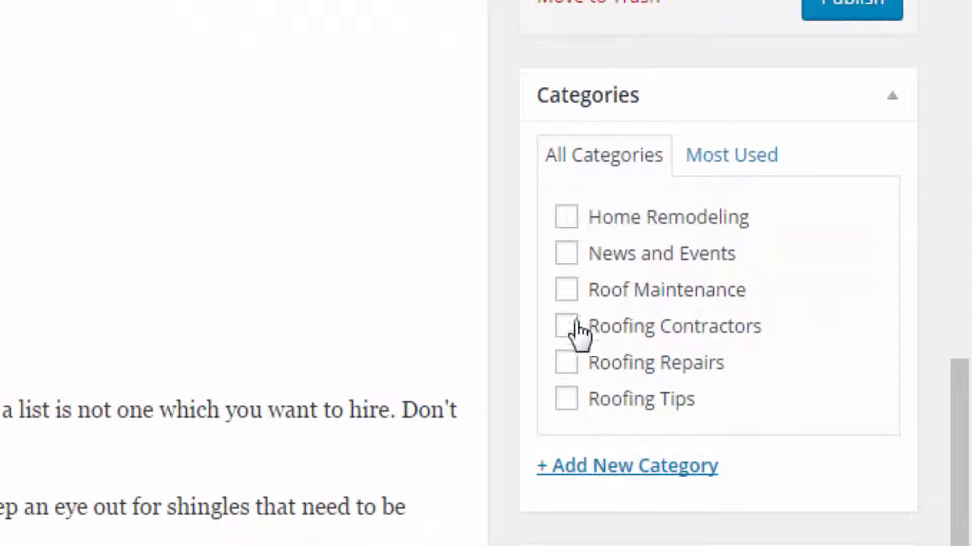
left_click(570, 327)
left_click(571, 400)
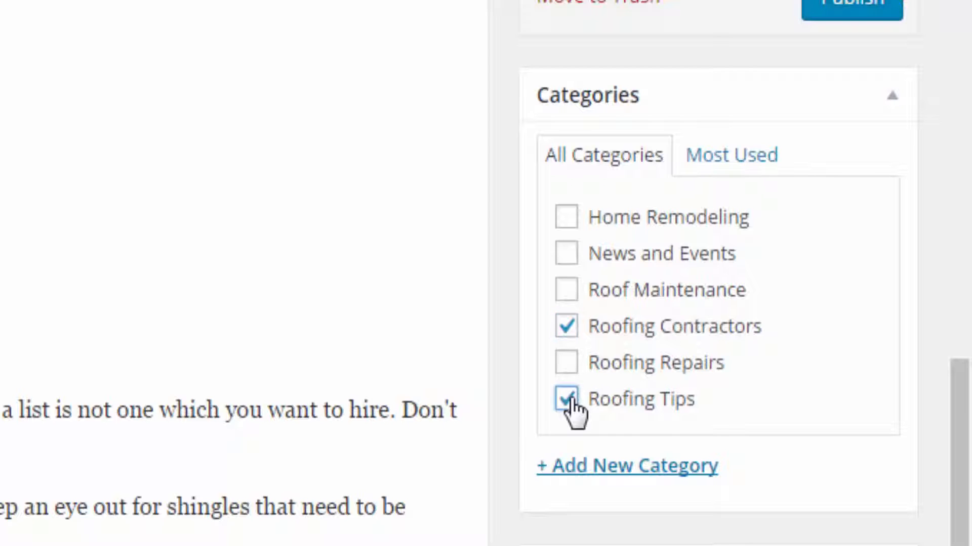
- Copy "Roofing Tips" from the Heading 2 line and add it as a tag of the post
scroll(678, 176, "down", 1)
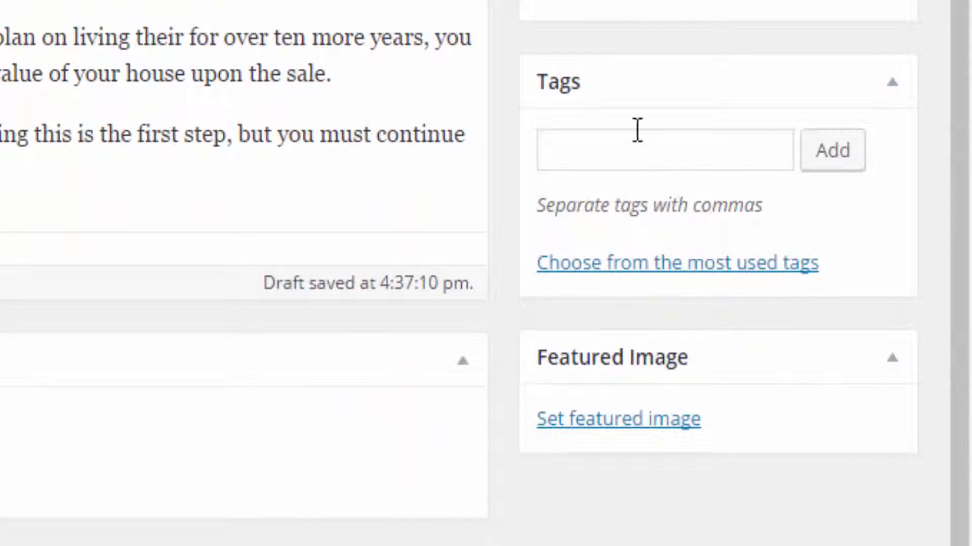
left_click(626, 138)
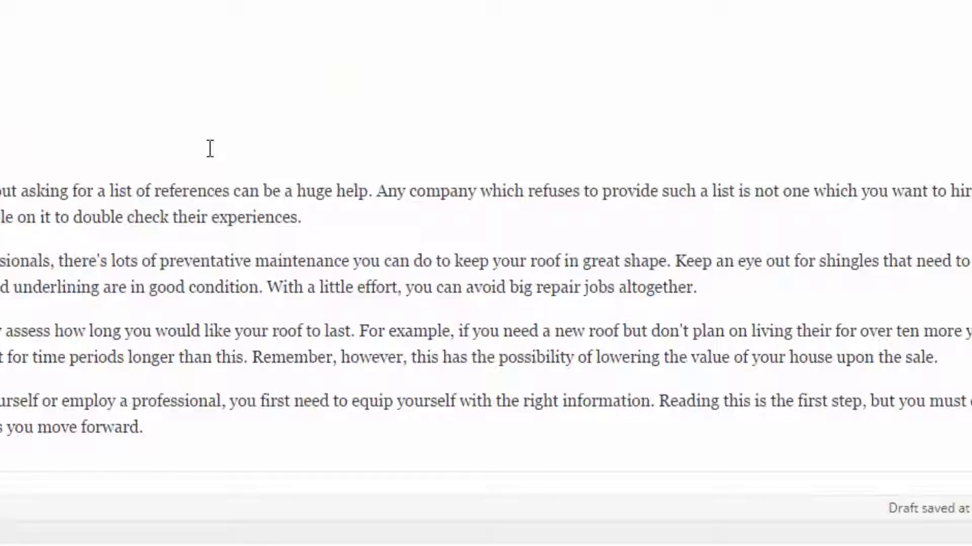
scroll(505, 269, "up", 5)
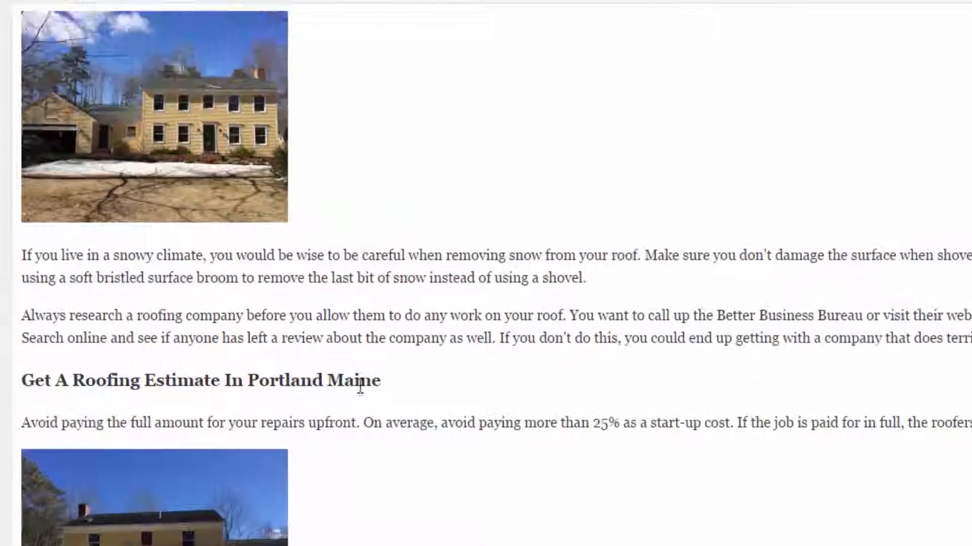
scroll(408, 334, "up", 6)
left_click_drag(377, 295, 230, 295)
right_click(289, 295)
left_click(38, 223)
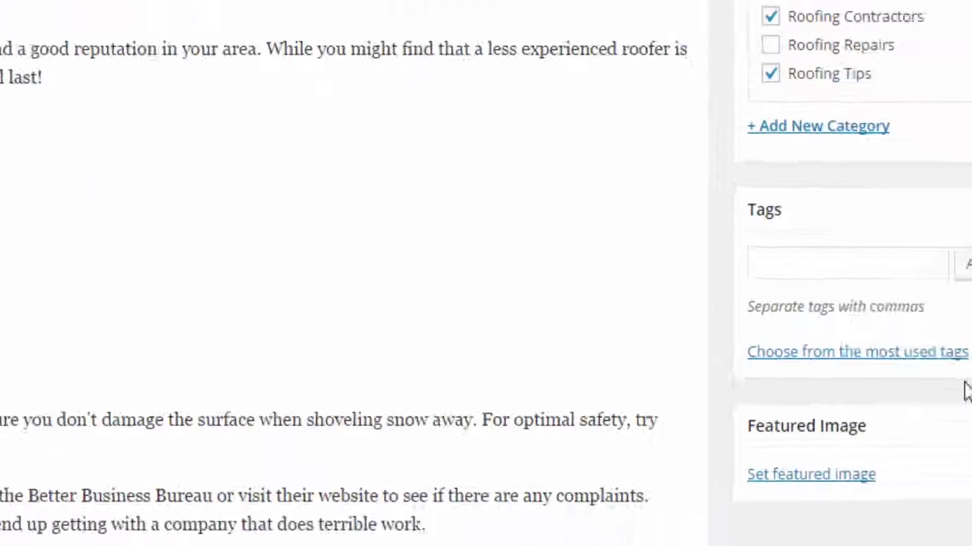
right_click(657, 199)
left_click(724, 347)
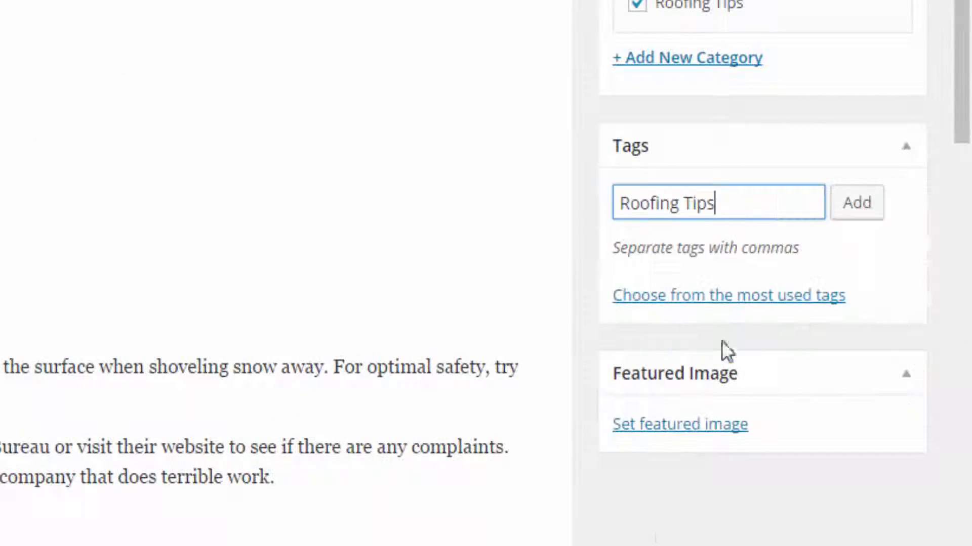
left_click(857, 209)
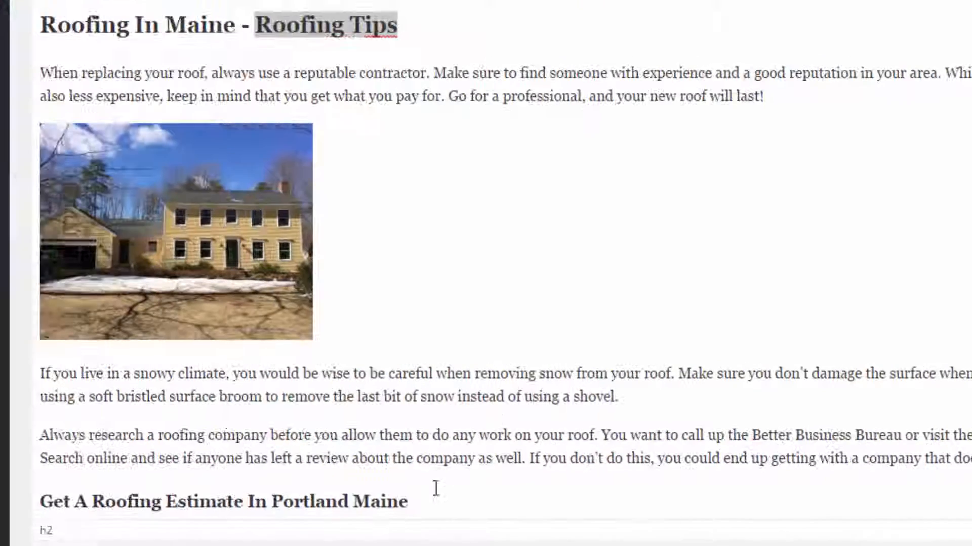
- Copy "Portland Maine" from the Heading 3 line and add it as a tag of the post
left_click_drag(311, 505, 223, 505)
left_click(314, 505)
left_click_drag(407, 501, 288, 501)
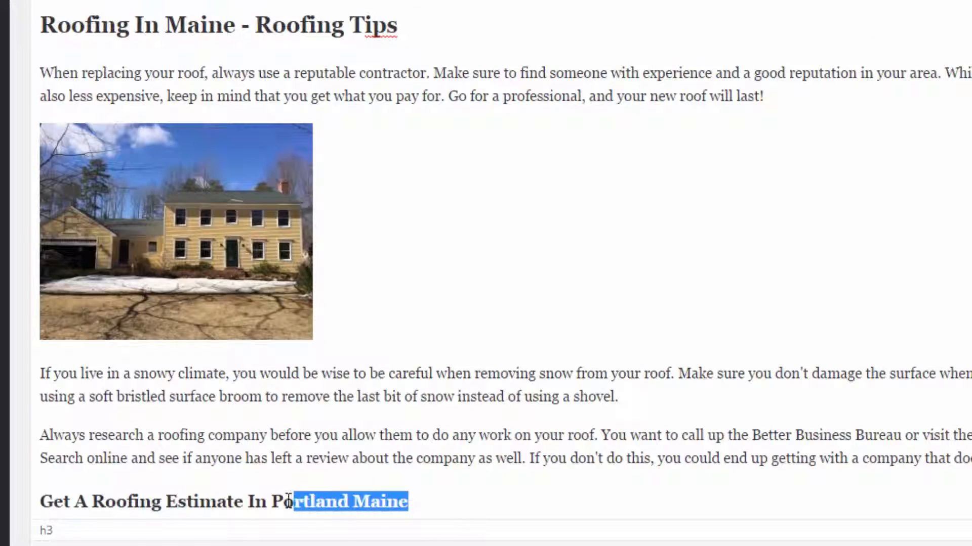
right_click(299, 503)
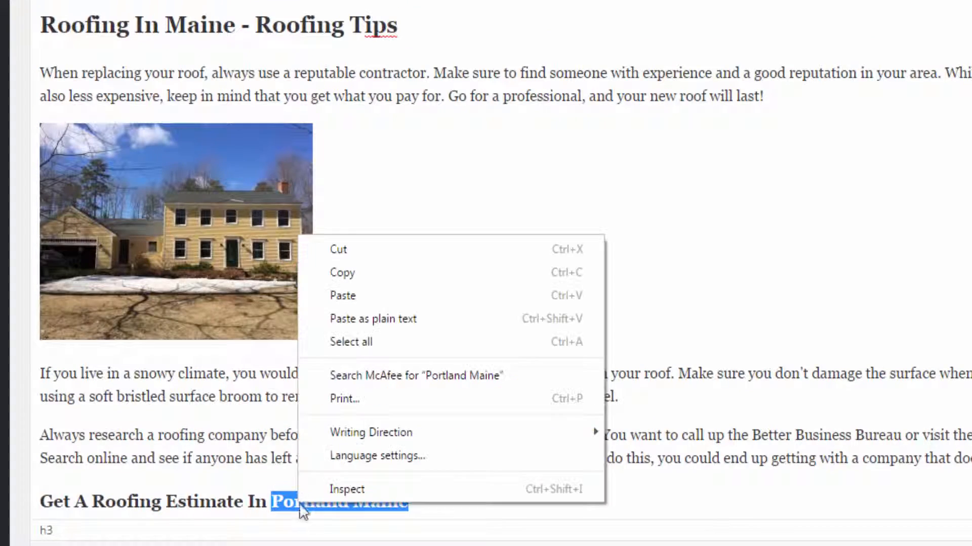
left_click(334, 274)
left_click(572, 148)
right_click(573, 148)
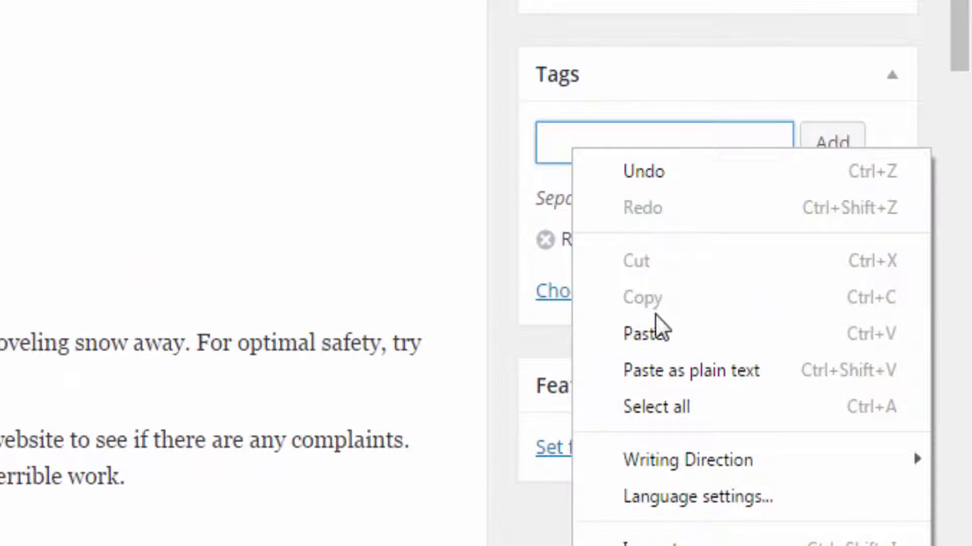
left_click(657, 329)
left_click(831, 150)
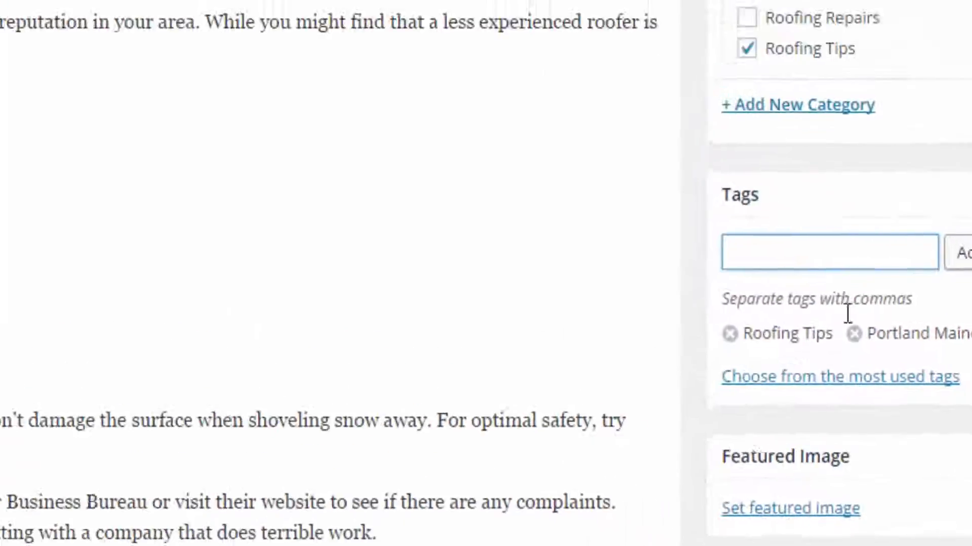
- Set the alternative text of the first photo, showing the garage and parked car, to "Roofing In Portland Maine"
scroll(959, 539, "down", 3)
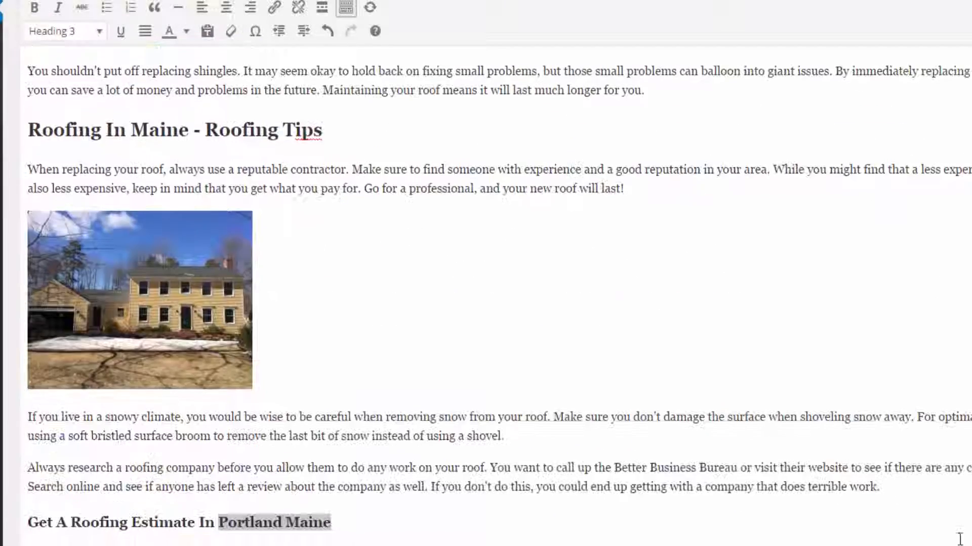
scroll(831, 511, "down", 5)
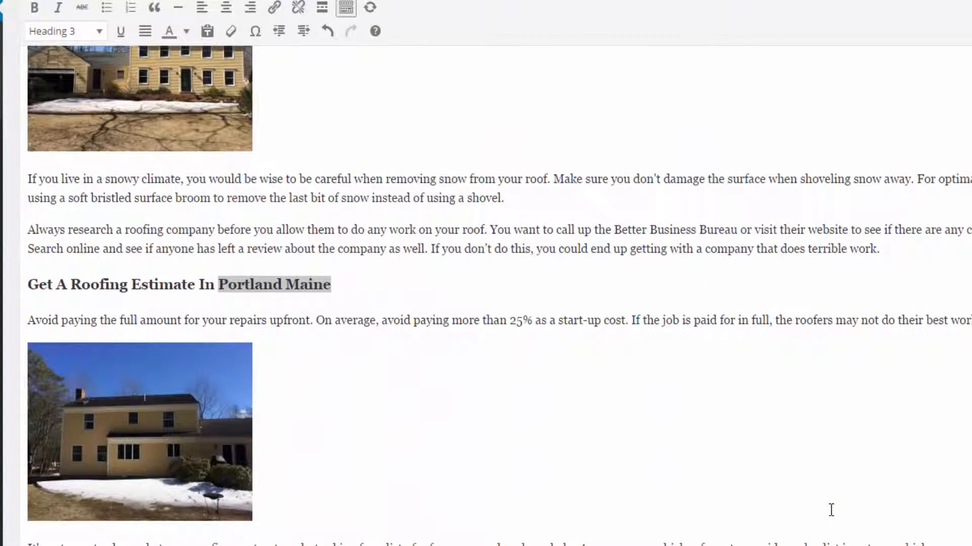
scroll(831, 510, "up", 10)
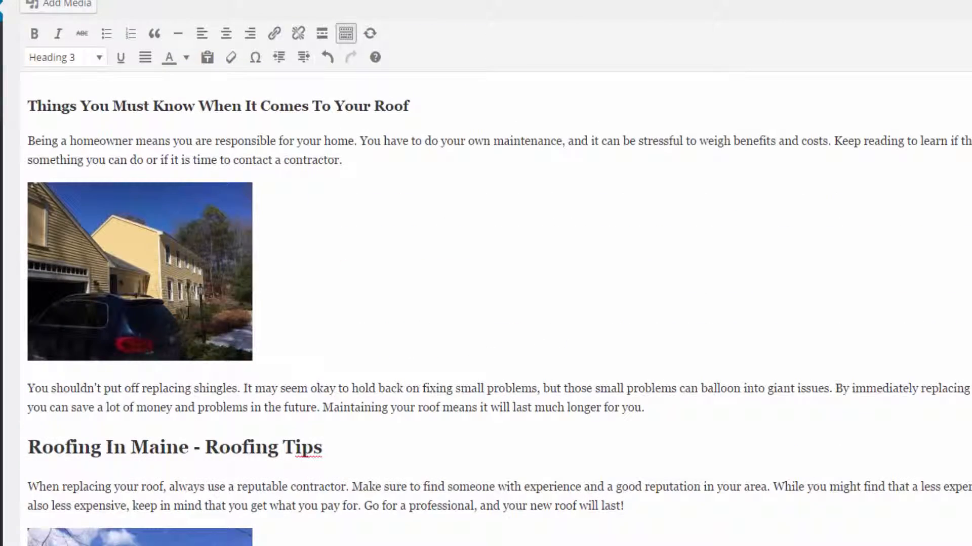
left_click(183, 283)
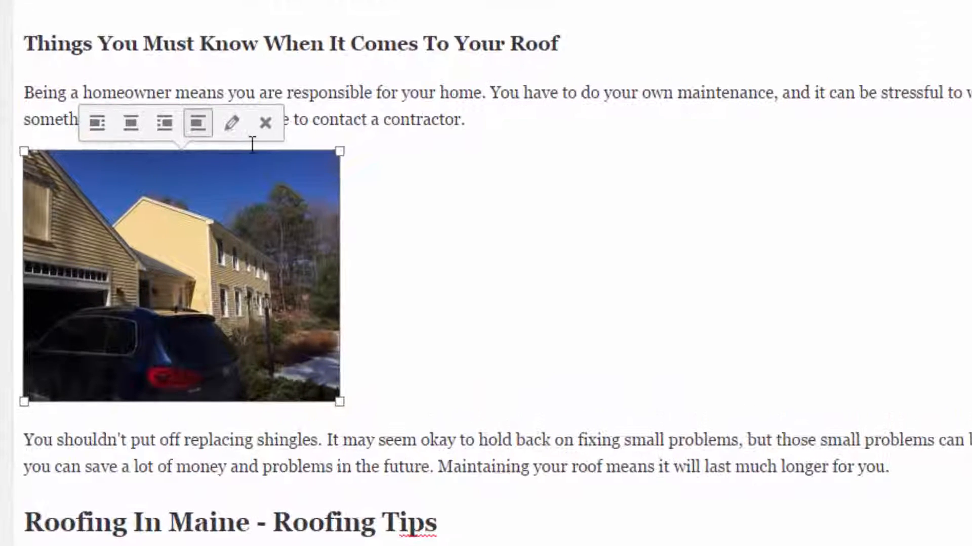
left_click(229, 132)
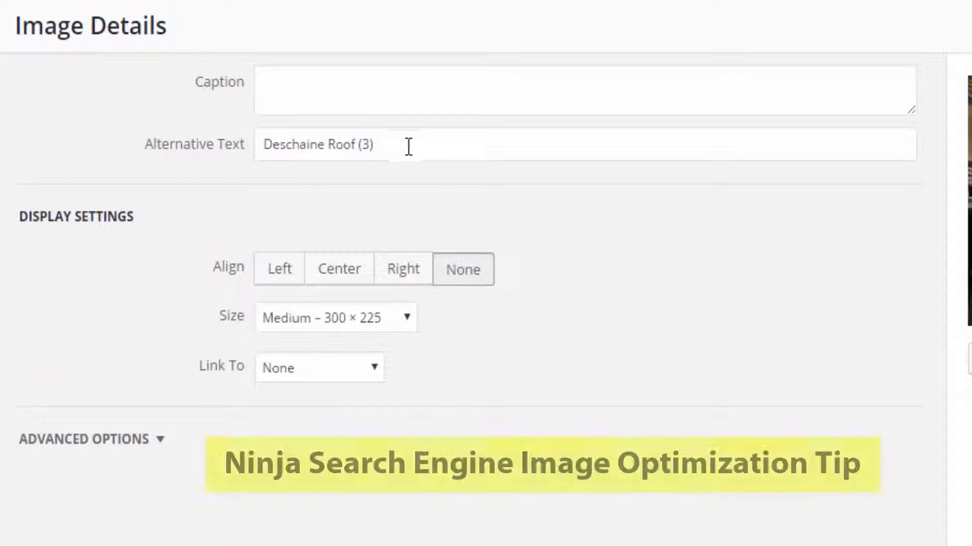
left_click_drag(390, 144, 247, 152)
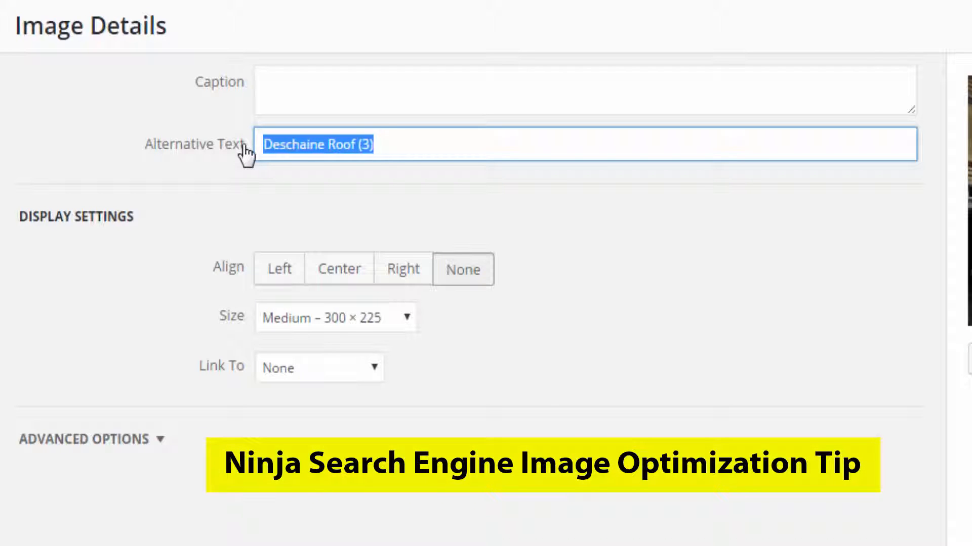
type("Roofing In Portland Maine")
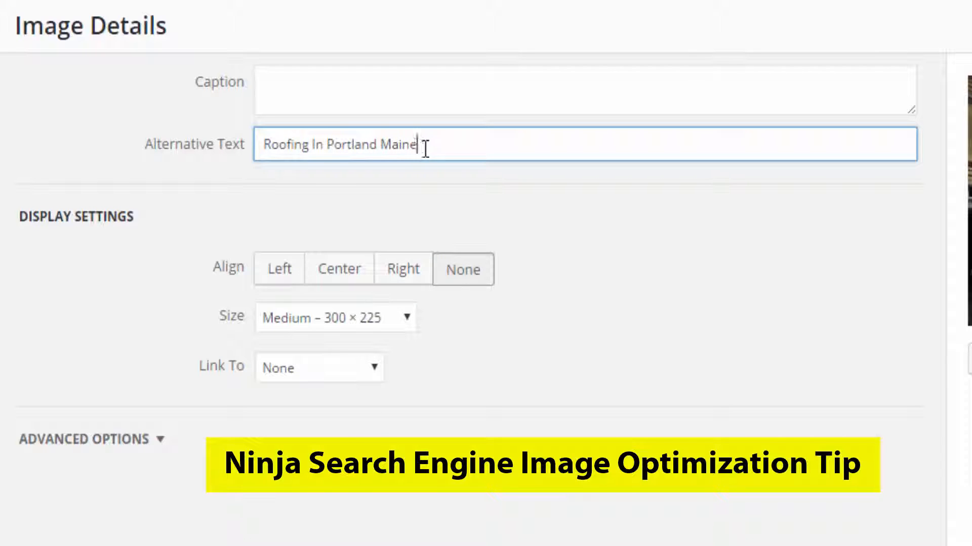
left_click_drag(425, 150, 256, 155)
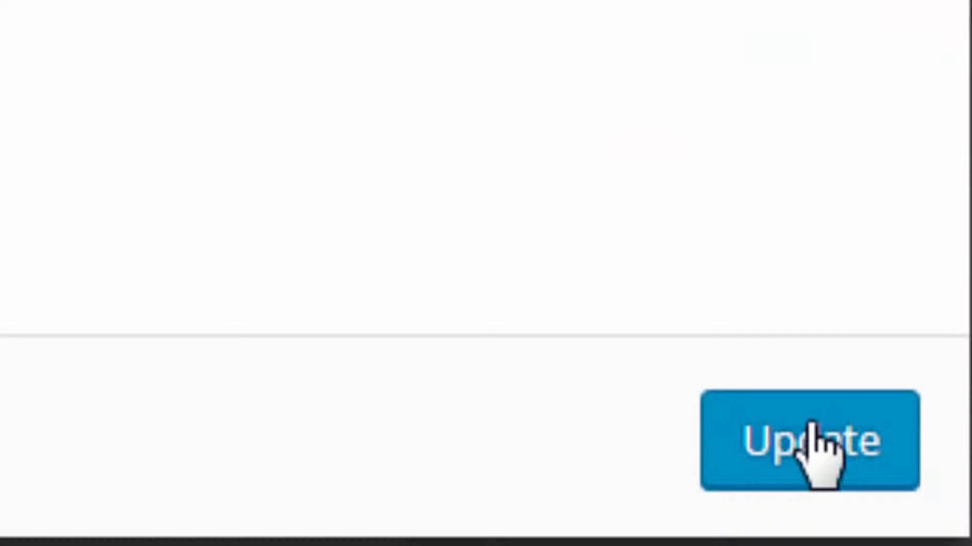
left_click(805, 441)
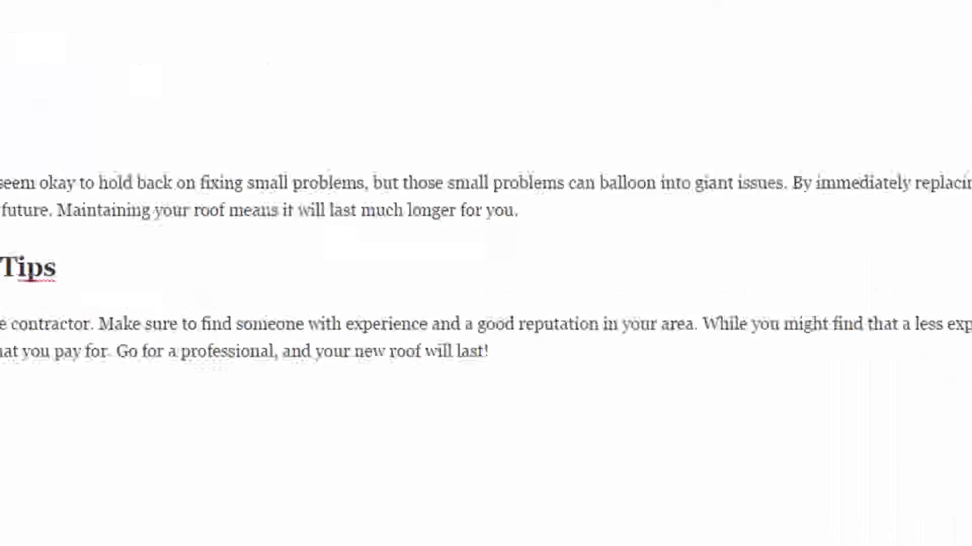
- Set the alternative text of the house front photo to "Portland Maine"
left_click(169, 539)
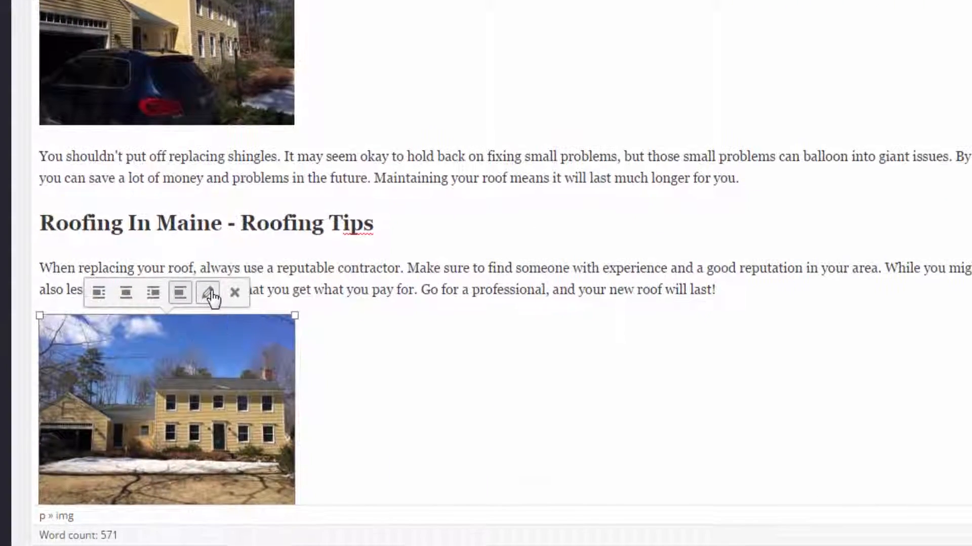
left_click(209, 293)
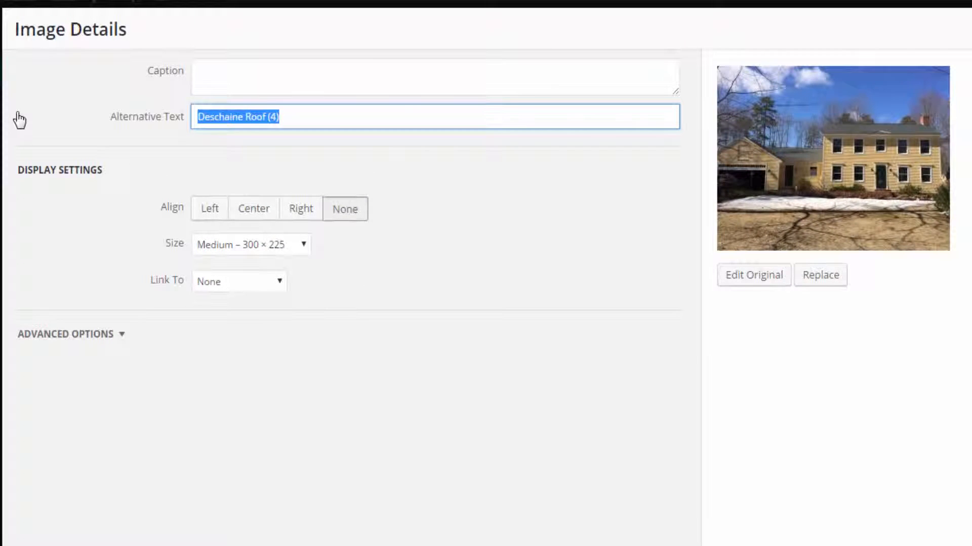
type("Portland Maine")
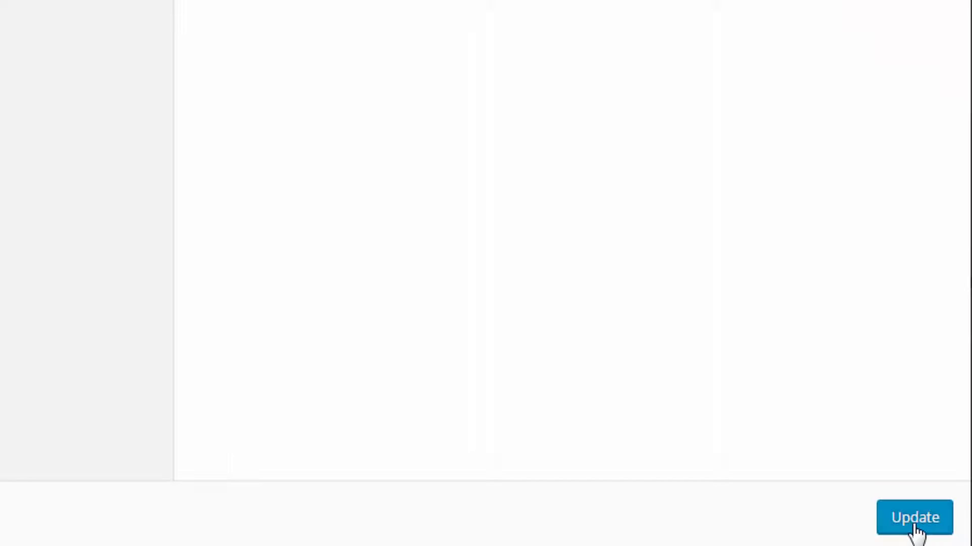
left_click(915, 521)
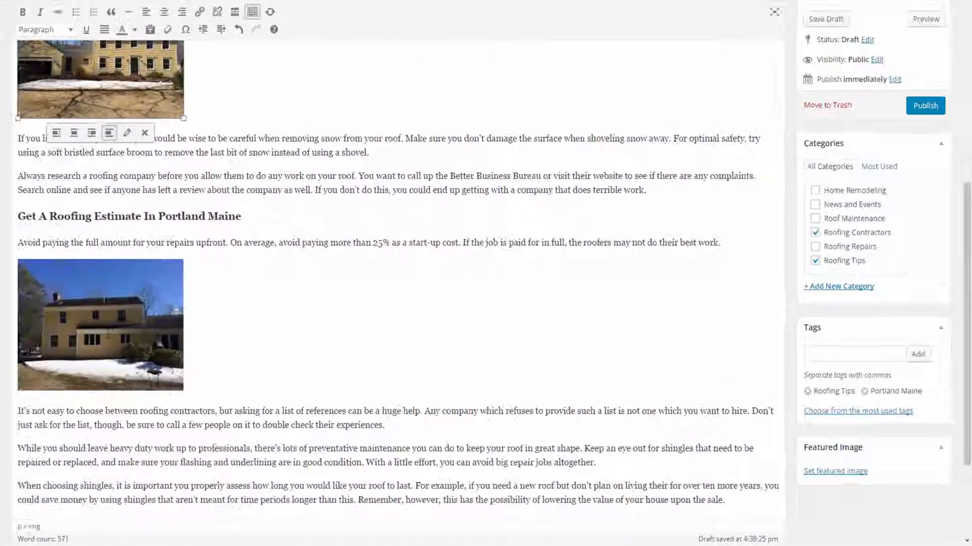
- Set the alternative text of the photo of the house's back to "Roofing Estimate In Maine"
left_click(126, 284)
left_click(127, 276)
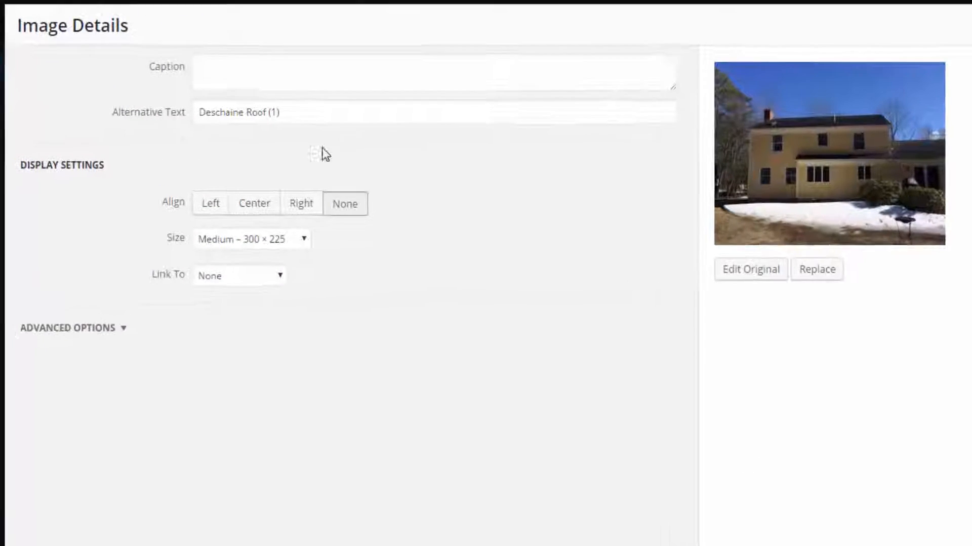
left_click_drag(328, 116, 44, 121)
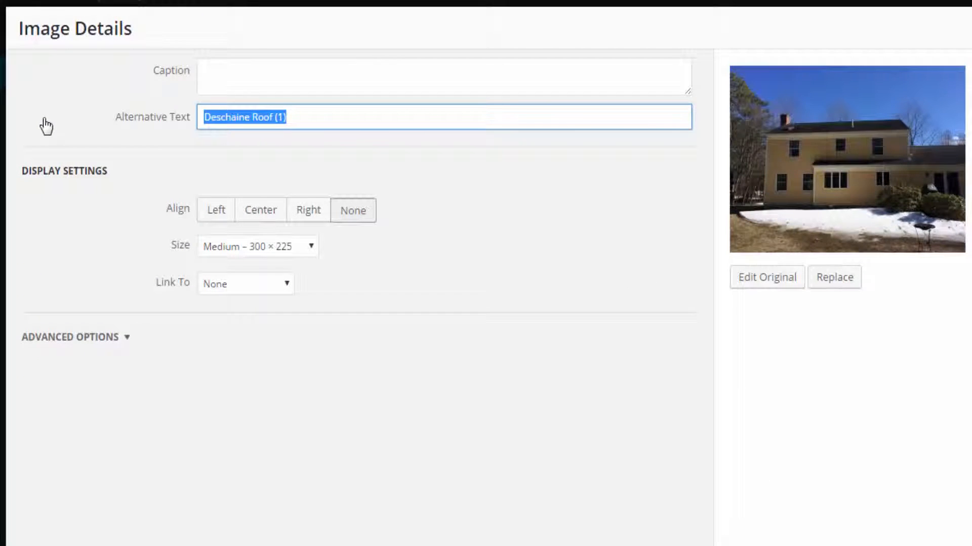
type("Roofing Estim")
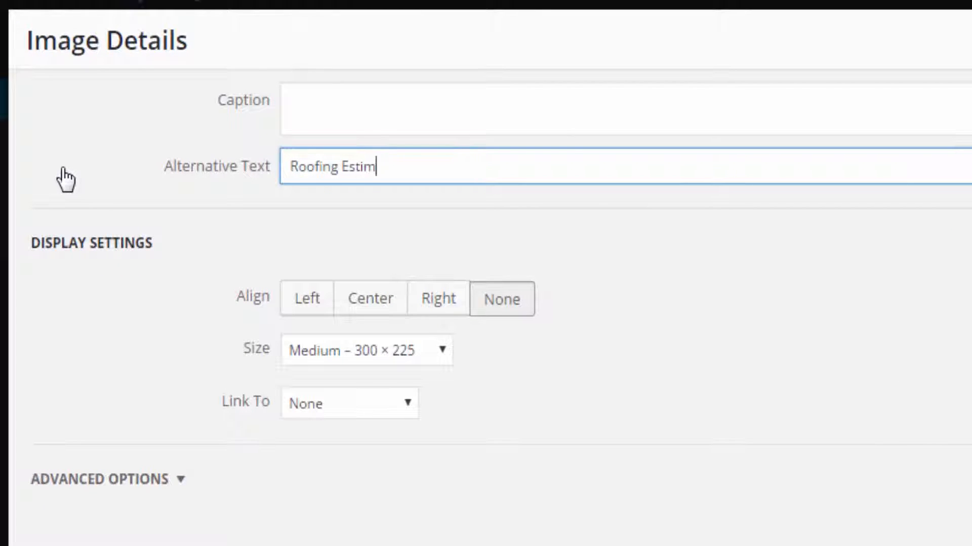
type("ate In Maine")
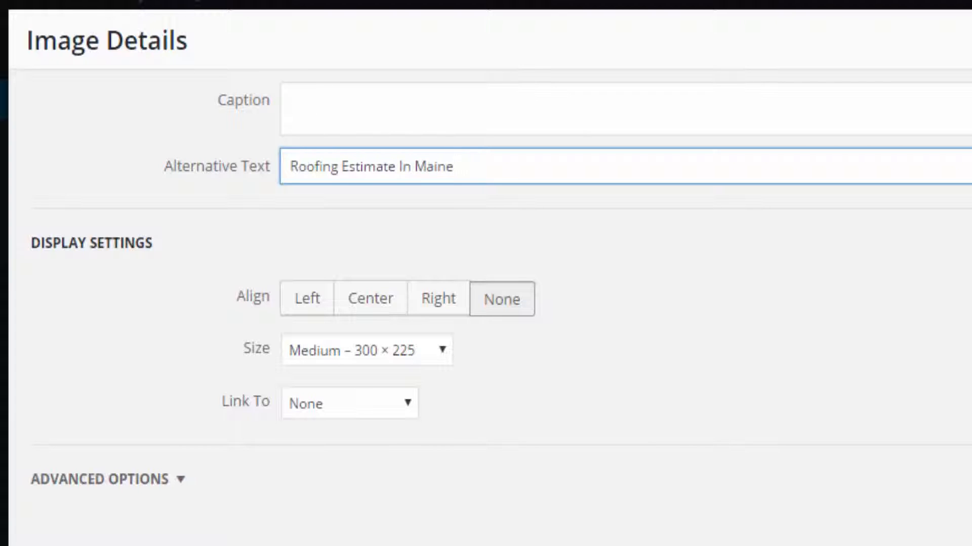
left_click_drag(453, 166, 274, 161)
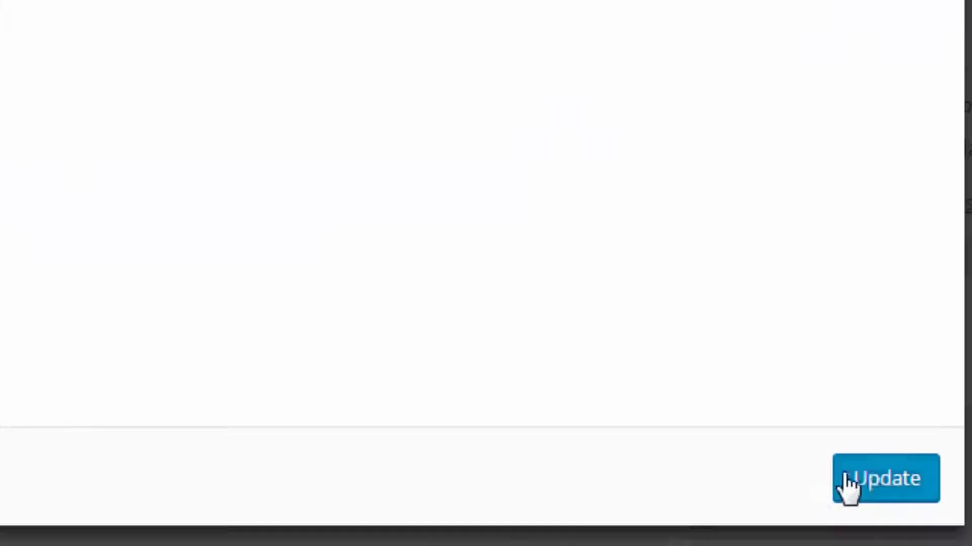
left_click(868, 484)
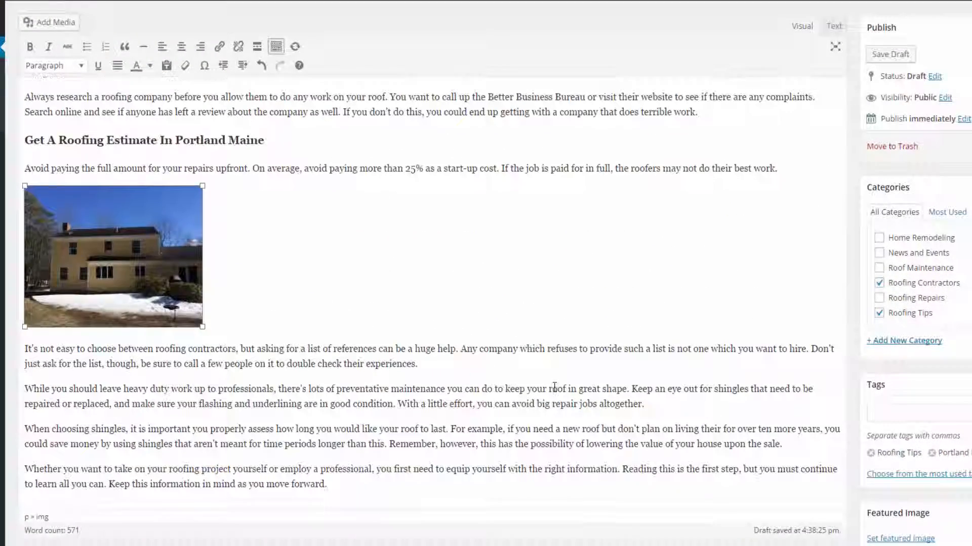
- Add the line "Get A Free Roof Estimate" below the "While you should leave heavy duty work" paragraph and format it as Heading 1
left_click(658, 407)
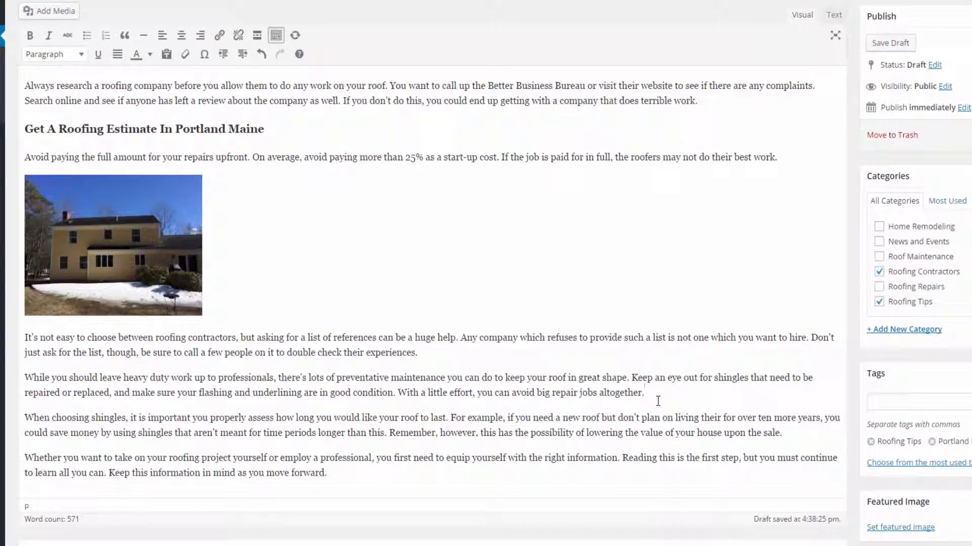
key("Return")
type("Get A Free Roof Estimate")
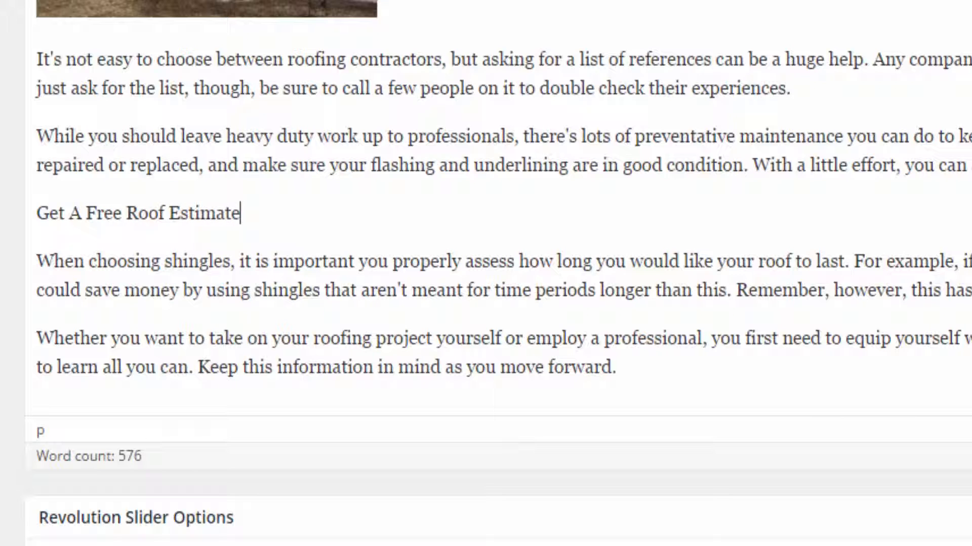
left_click_drag(282, 218, 15, 217)
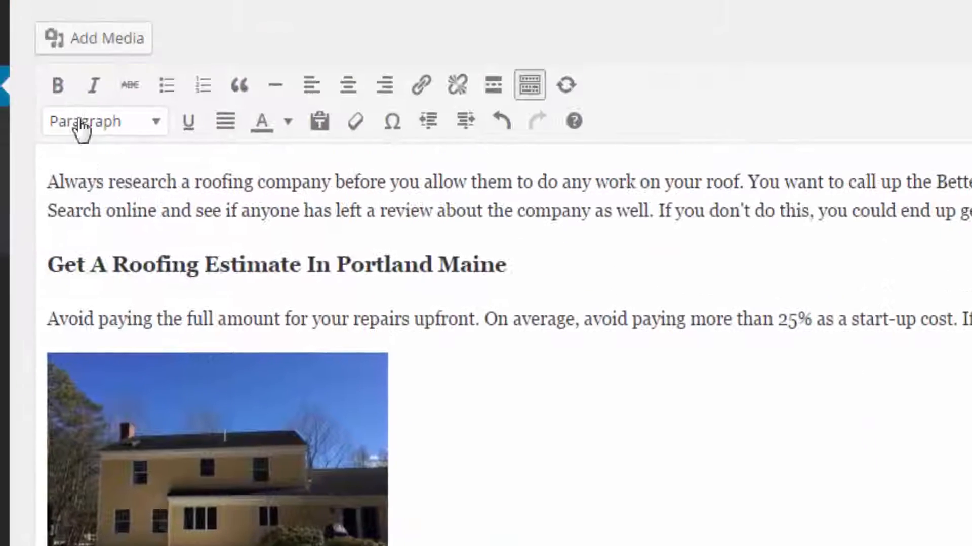
left_click(80, 125)
left_click(148, 215)
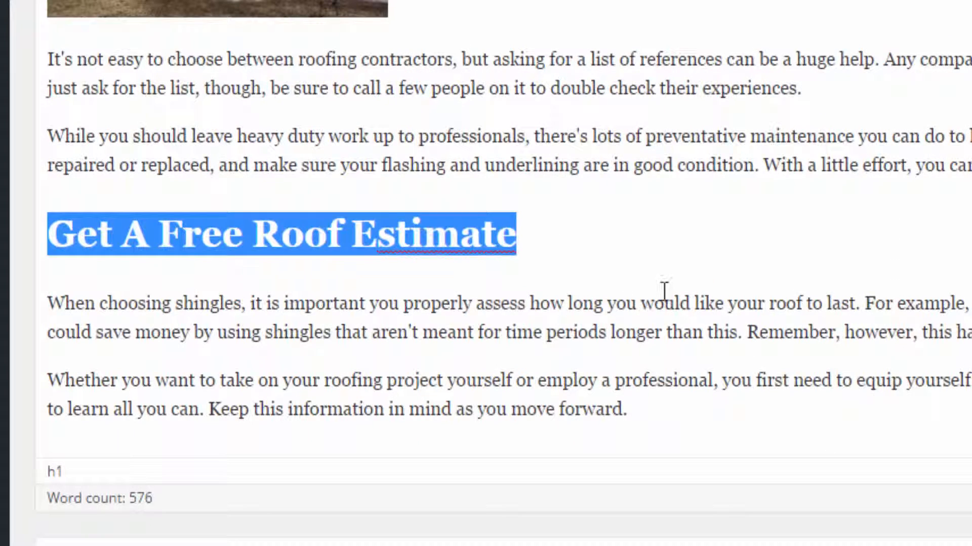
- Change the "Get A Free Roof Estimate" line to Heading 2 and publish the post
left_click(664, 297)
left_click_drag(552, 242, 44, 240)
left_click(44, 237)
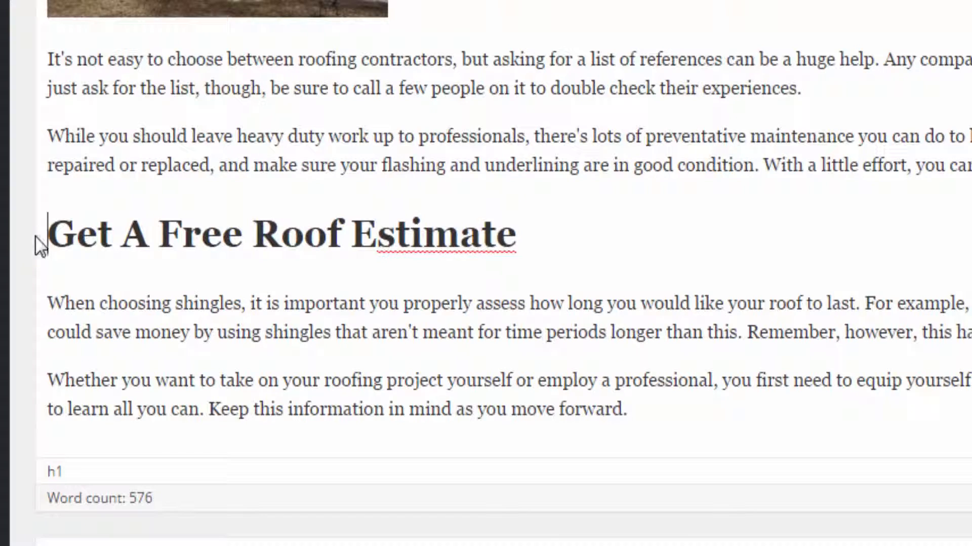
key("ctrl+a")
left_click(551, 238)
left_click_drag(551, 238, 256, 239)
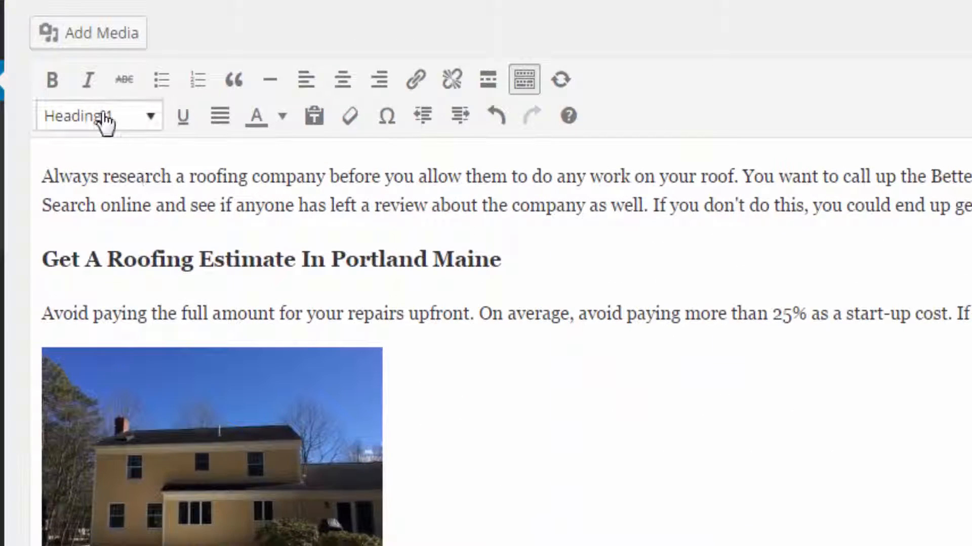
left_click(104, 56)
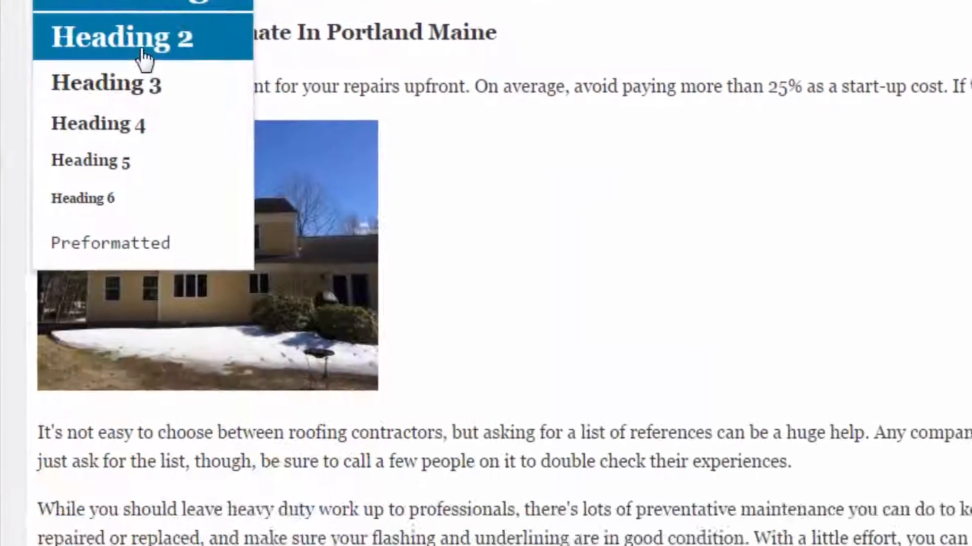
left_click(141, 200)
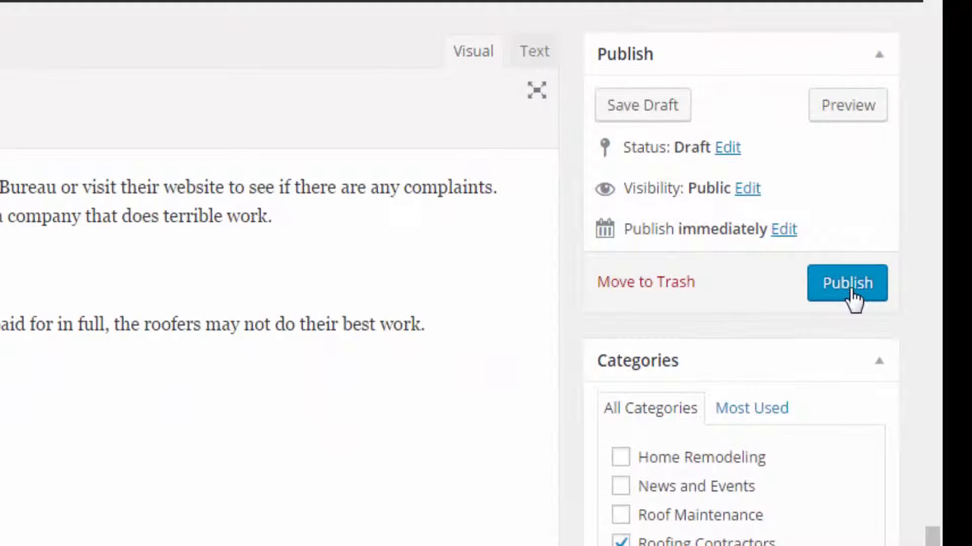
left_click(850, 296)
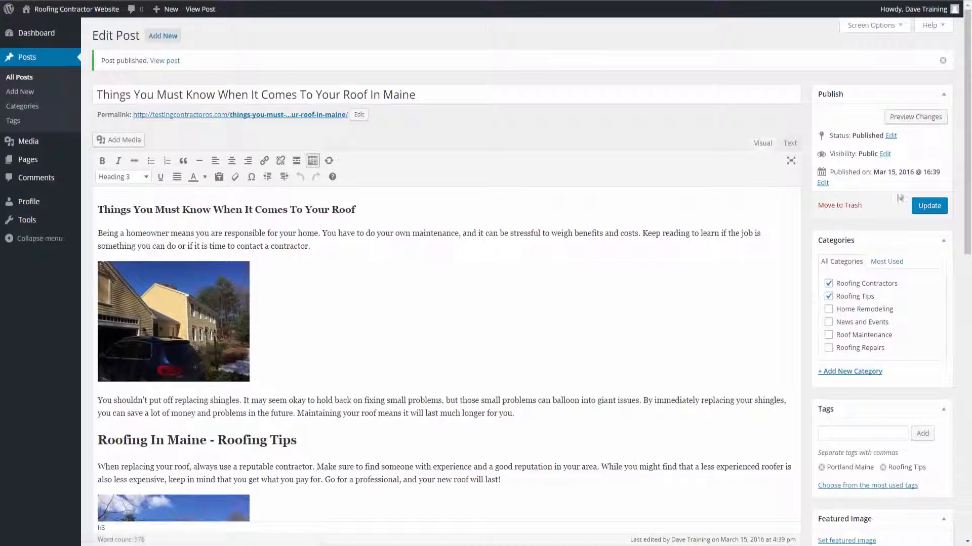
- Set the house front photo from the media library as the post's featured image and update the post
scroll(467, 320, "down", 10)
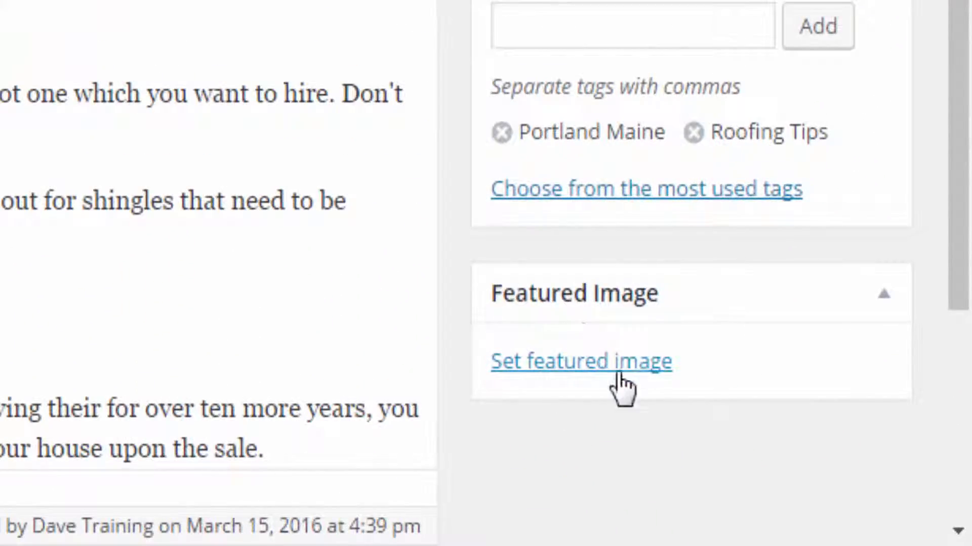
left_click(589, 372)
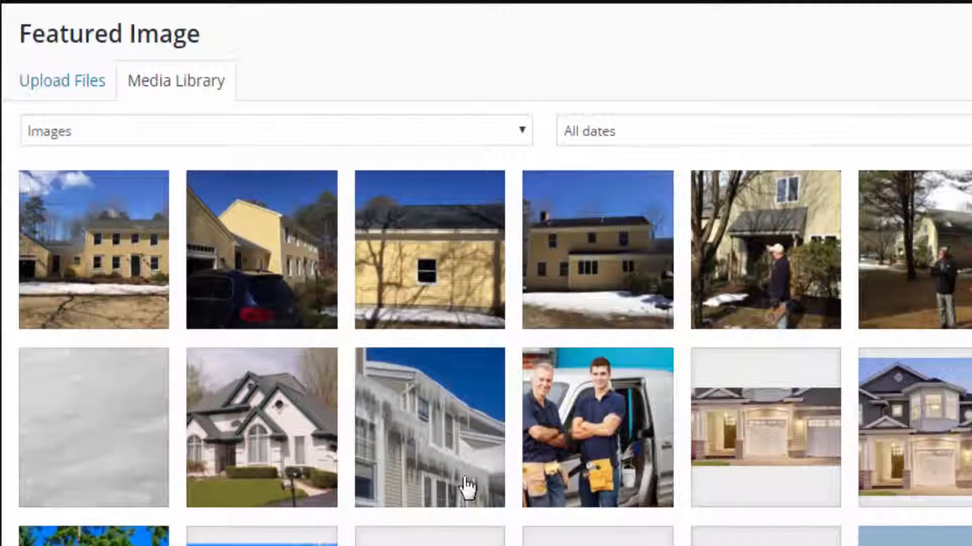
left_click(101, 285)
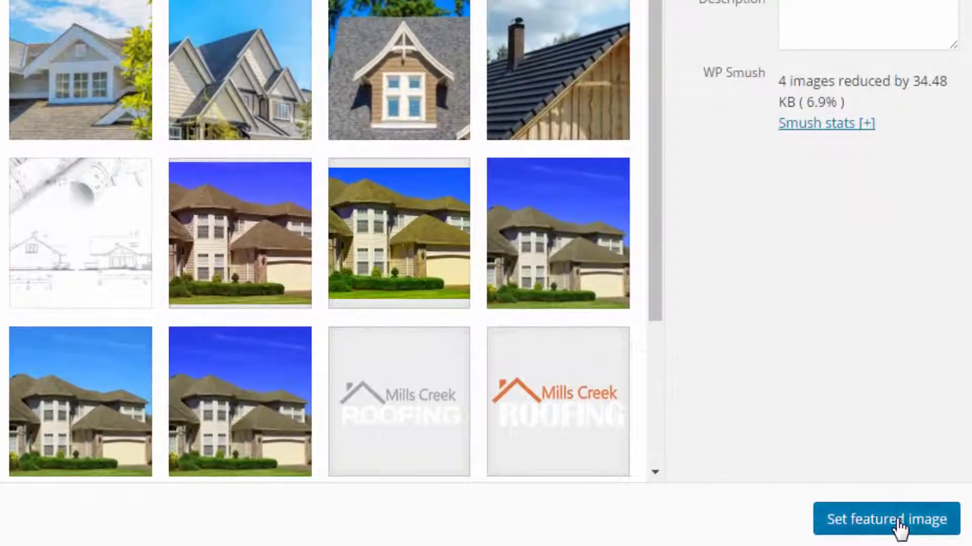
left_click(951, 532)
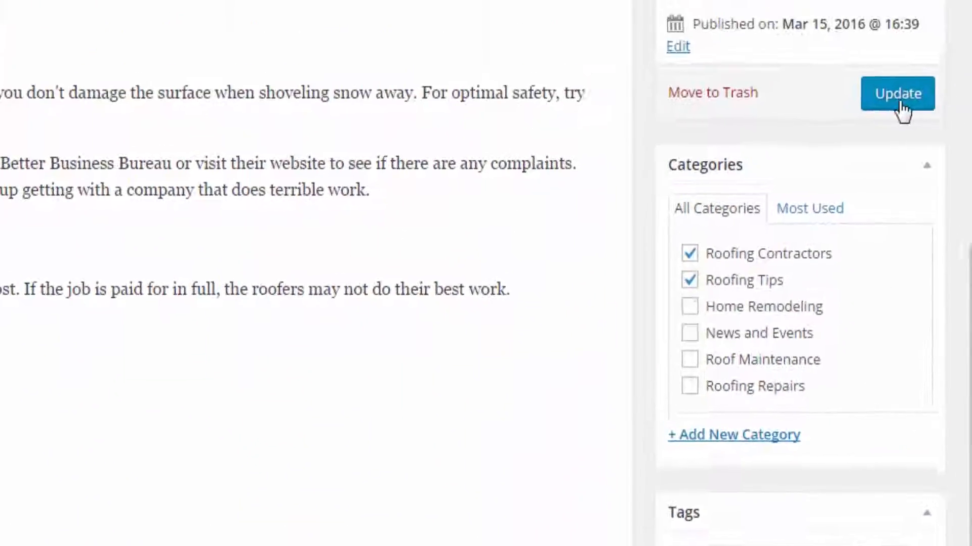
left_click(899, 100)
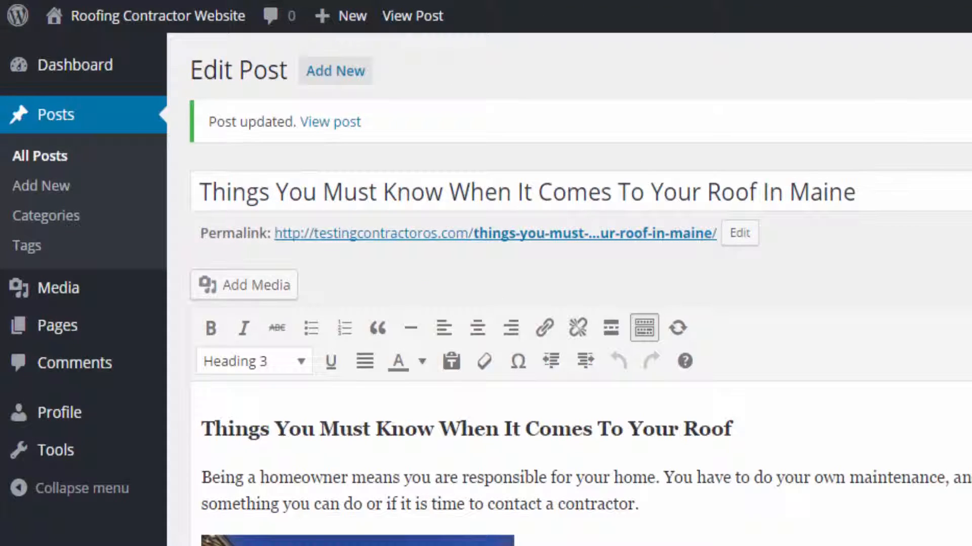
- Visit the live site's blog, check the new post's entry and open "Things You Must Know When It Comes To Your Roof In Maine"
mouse_move(152, 16)
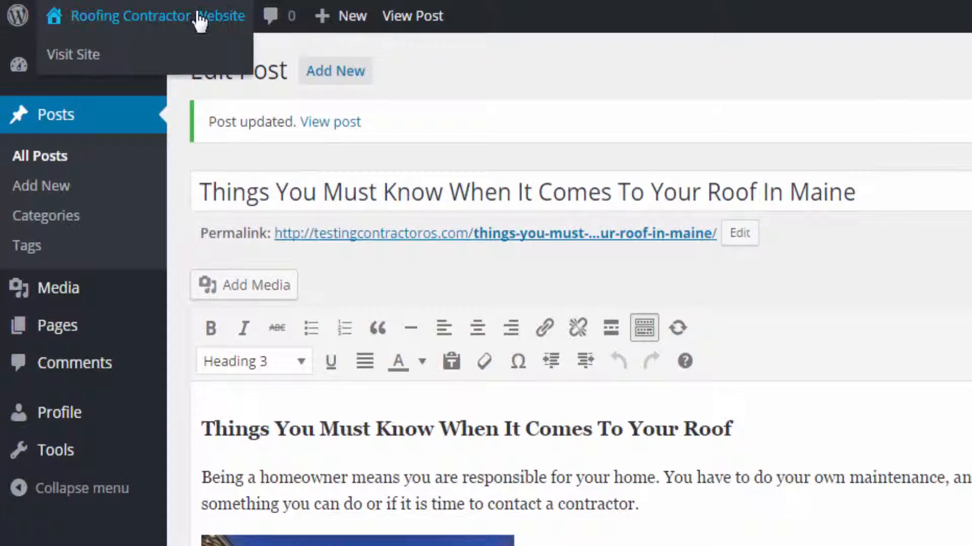
left_click(79, 54)
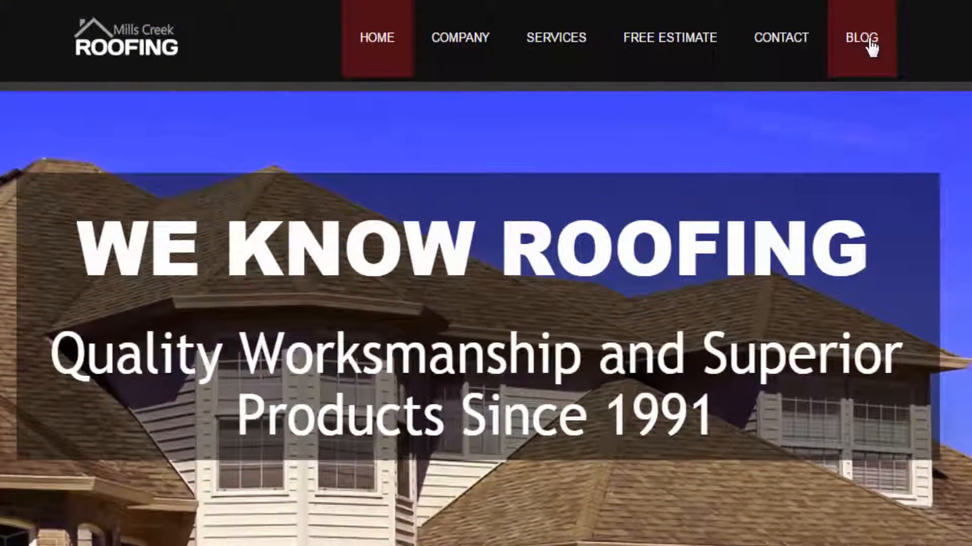
left_click(871, 41)
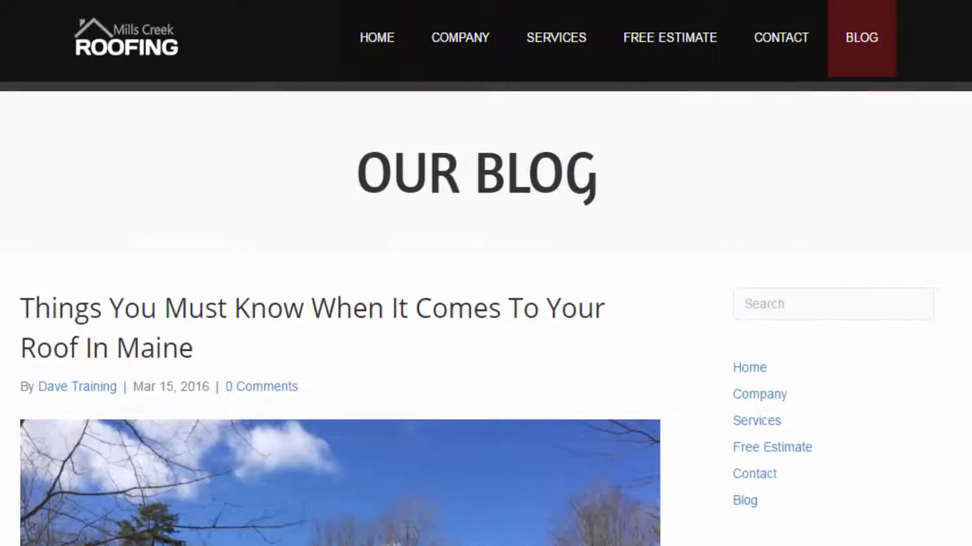
scroll(737, 445, "down", 5)
scroll(254, 393, "down", 5)
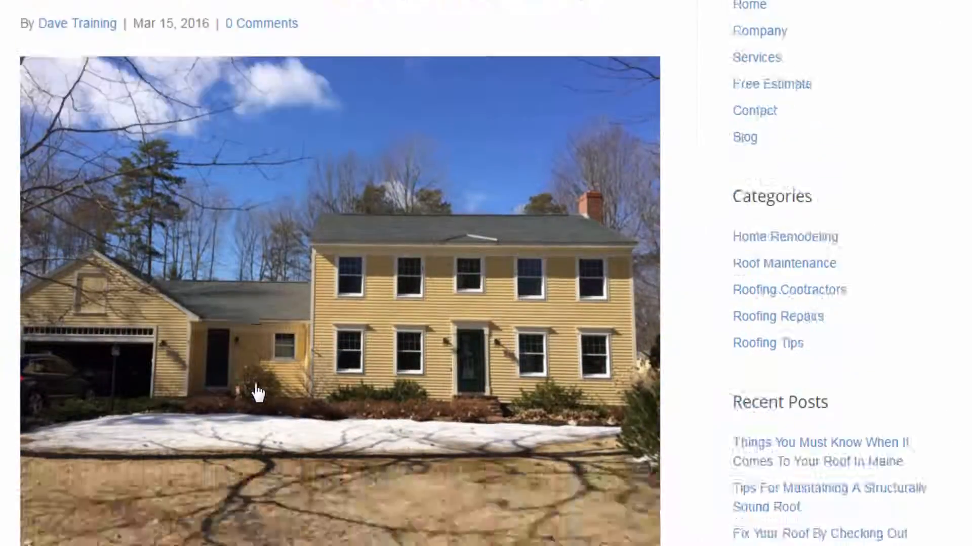
scroll(256, 392, "up", 5)
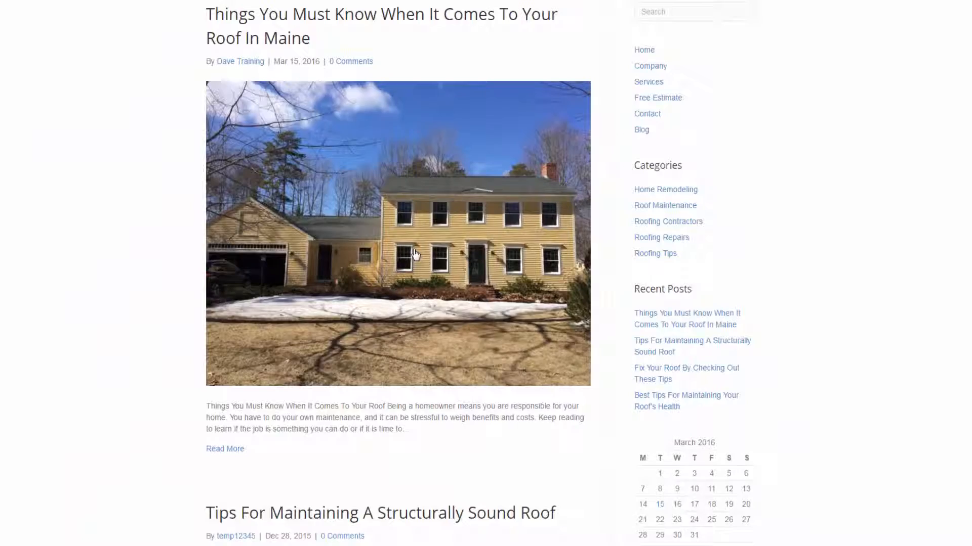
left_click(415, 253)
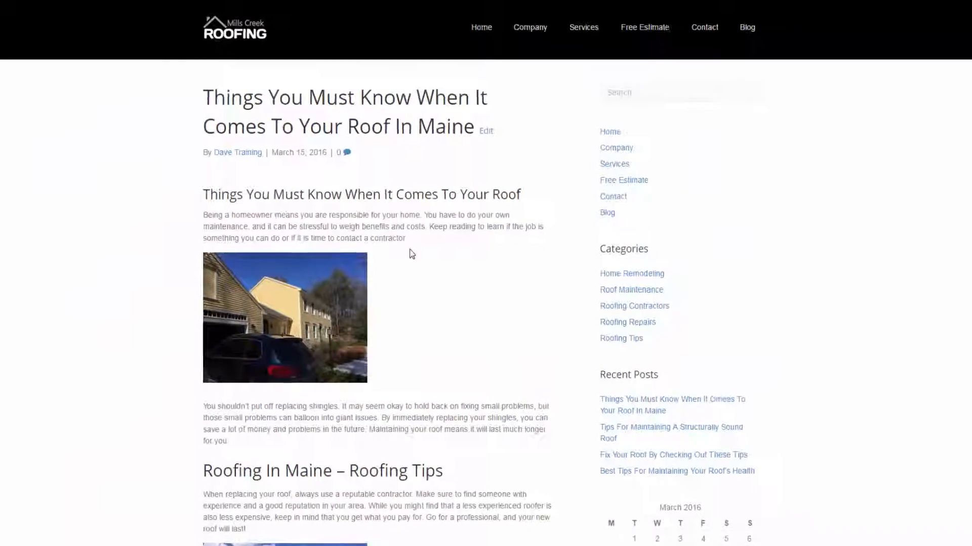
- Inspect the page code of the house front photo in the published post
scroll(419, 281, "down", 12)
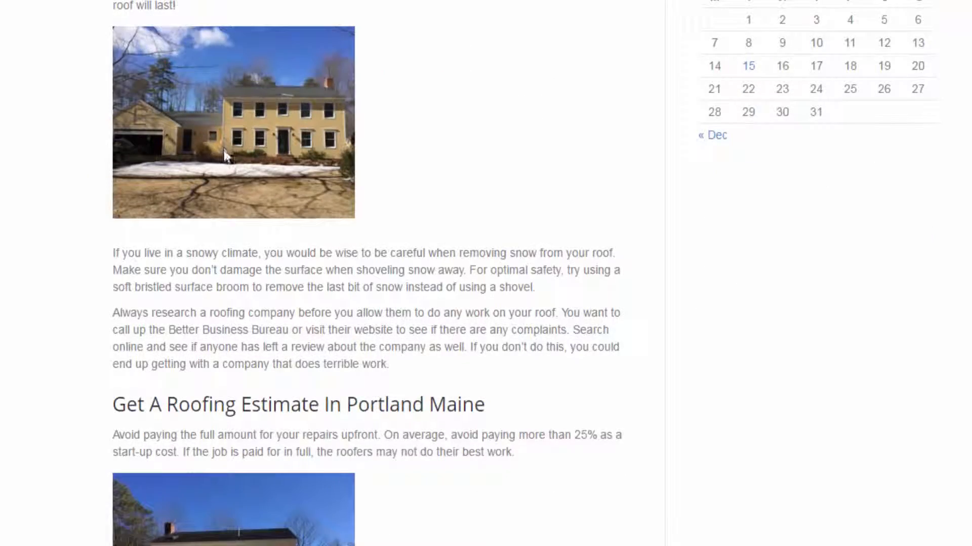
right_click(230, 135)
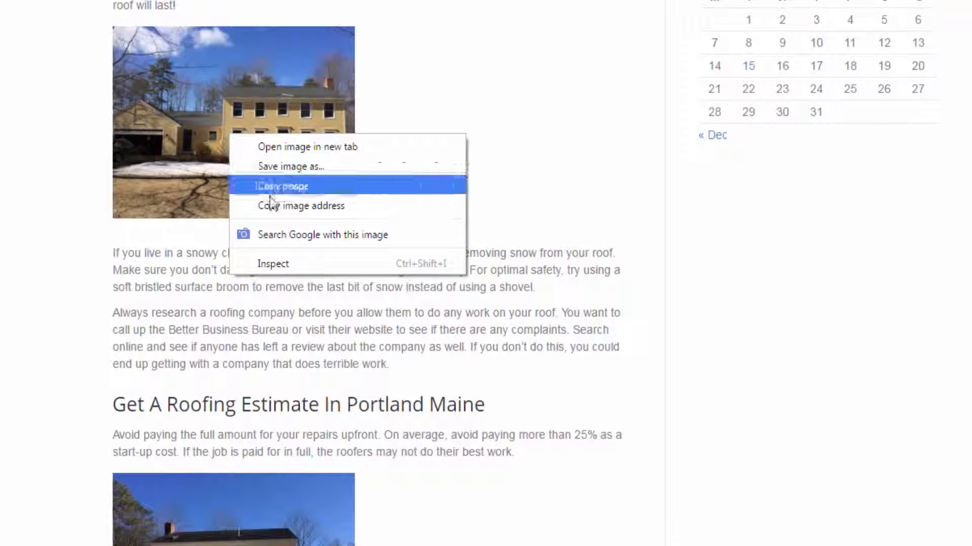
left_click(291, 266)
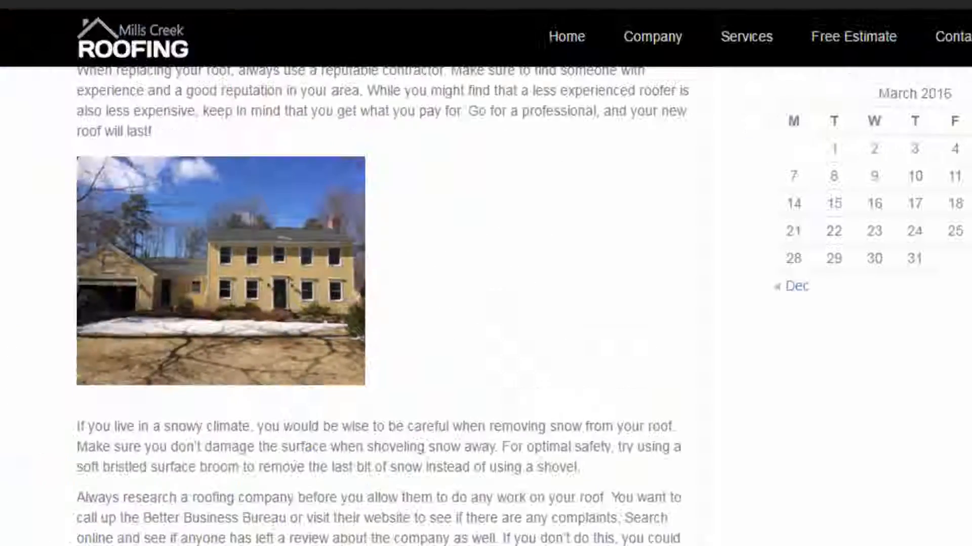
- Review the published post from its title through the photos and headings down to its categories and tags
right_click(18, 127)
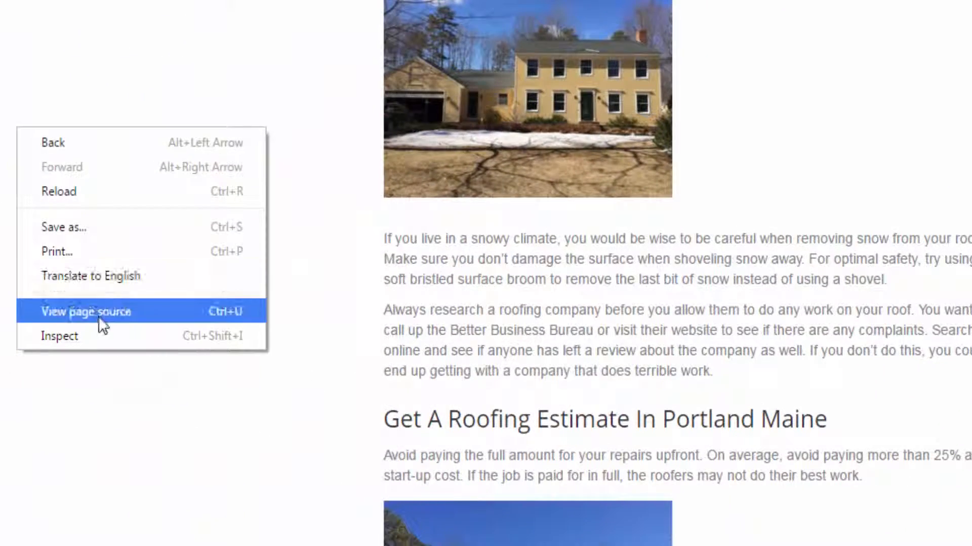
left_click(201, 401)
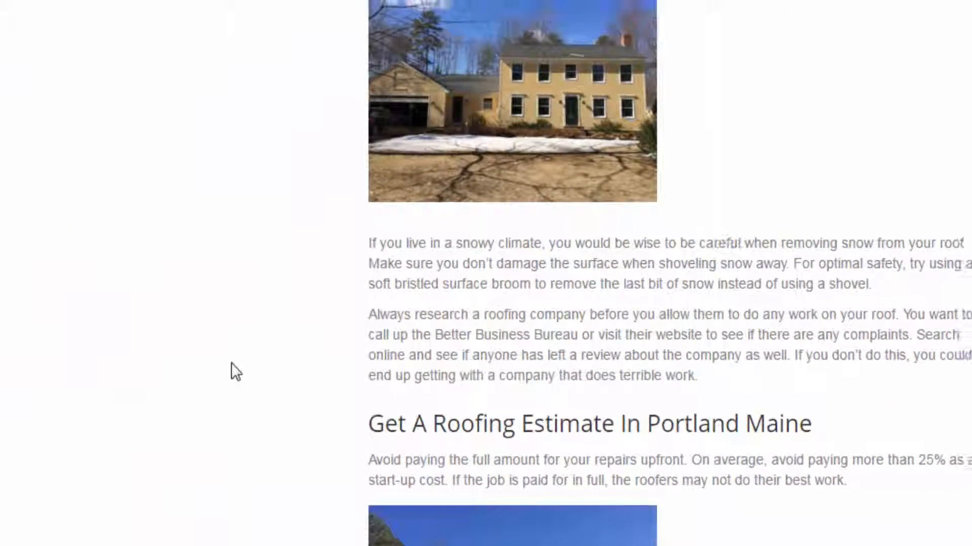
scroll(249, 360, "up", 9)
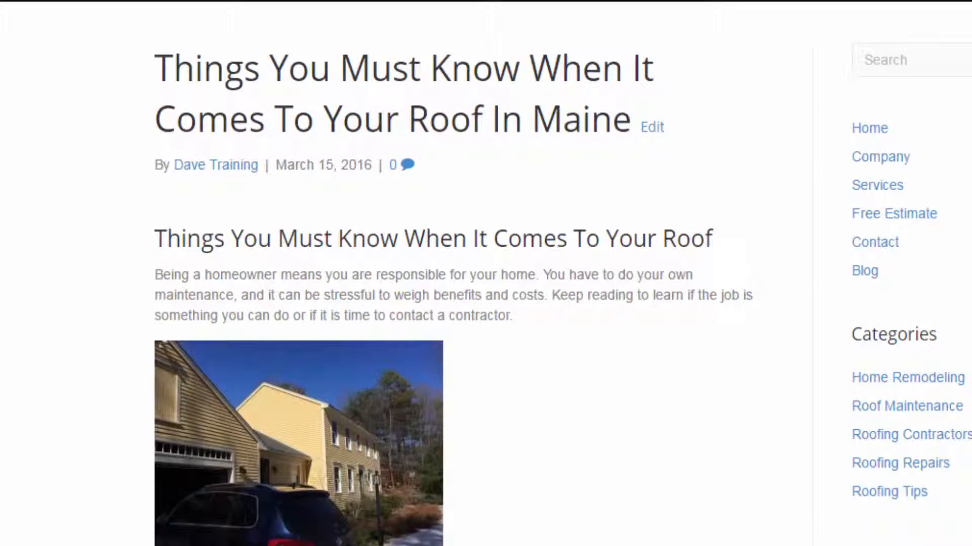
scroll(526, 429, "down", 15)
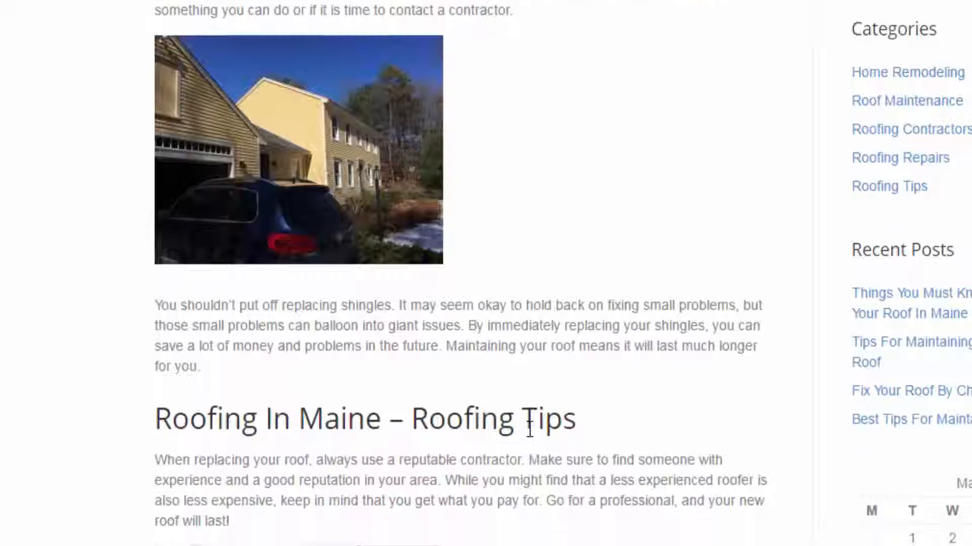
scroll(529, 431, "down", 10)
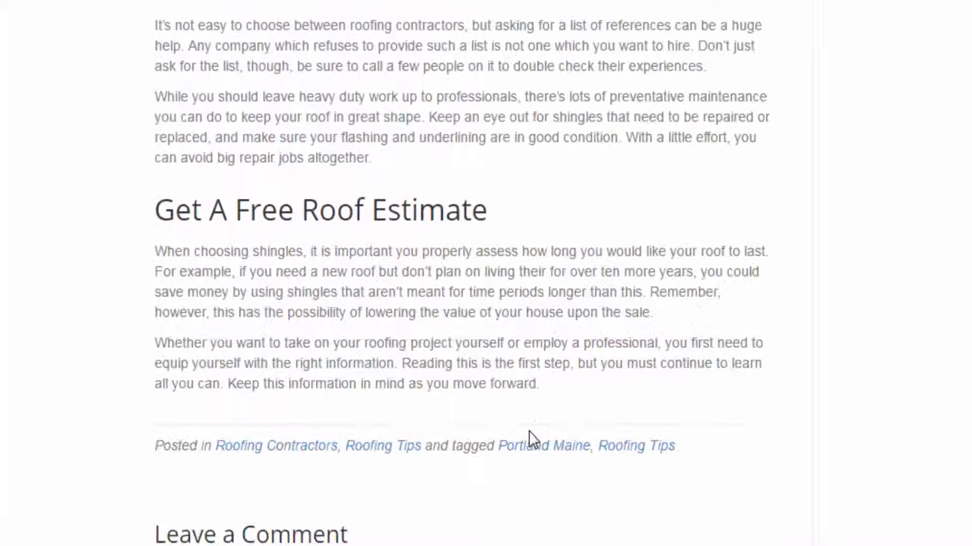